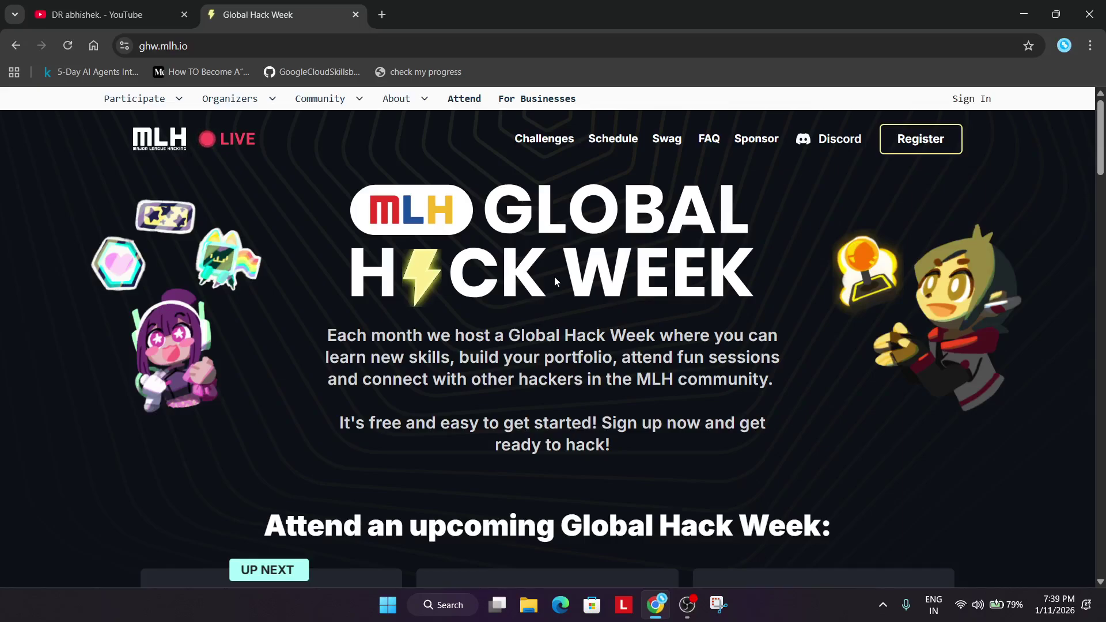
# Bookmark the Global Hack Week home page, then open the Beginners Week event details.
pyautogui.scroll(-4, 443, 343)
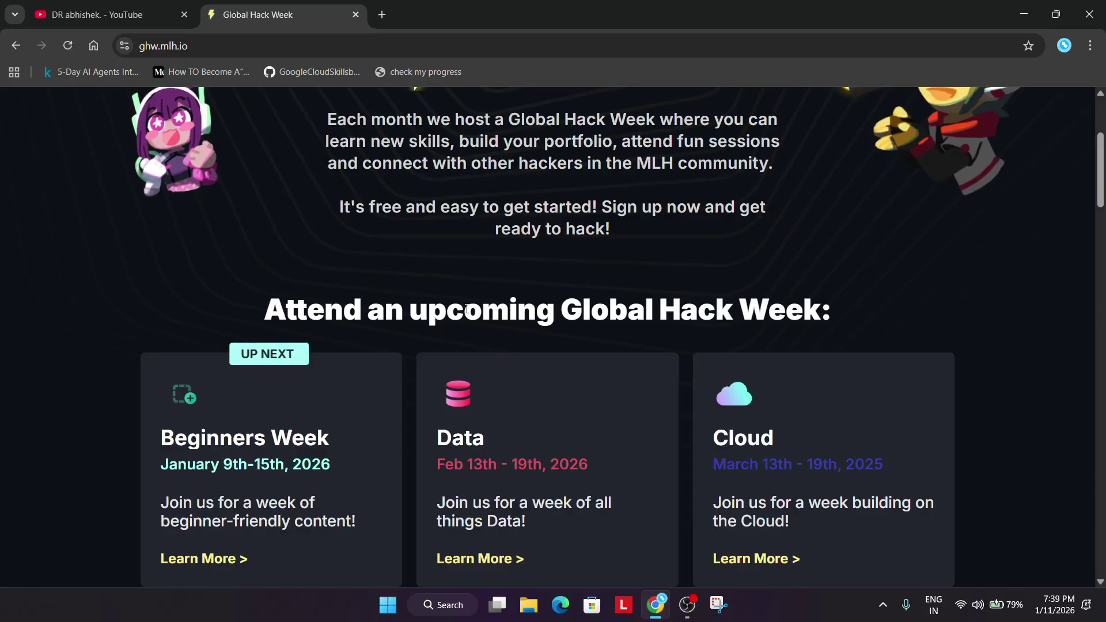
pyautogui.scroll(3, 464, 309)
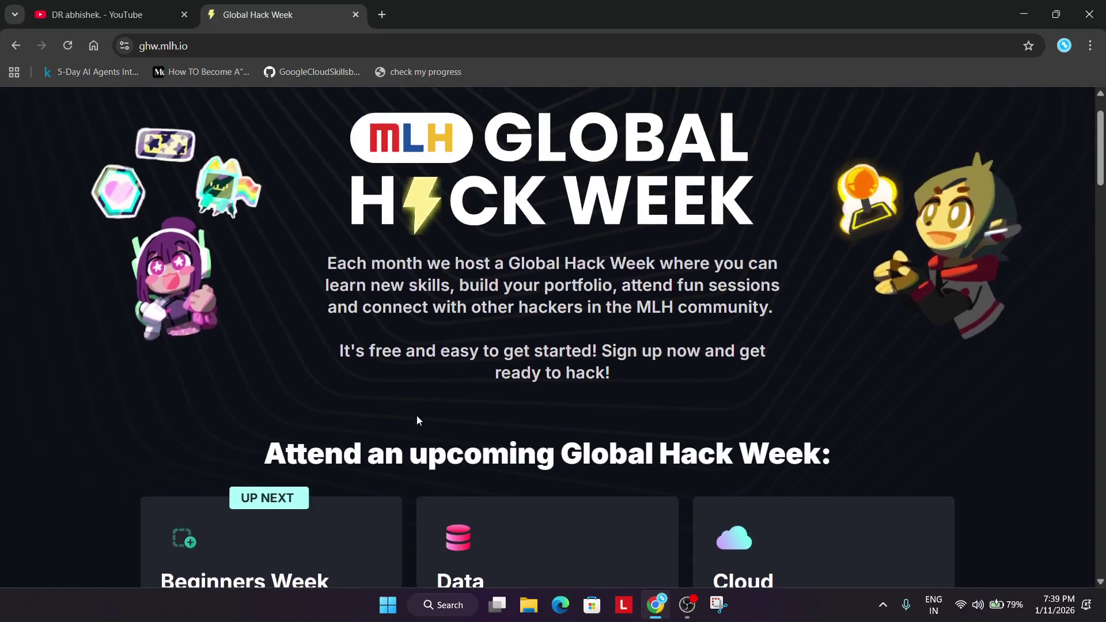
pyautogui.scroll(-3, 426, 432)
pyautogui.scroll(-2, 430, 433)
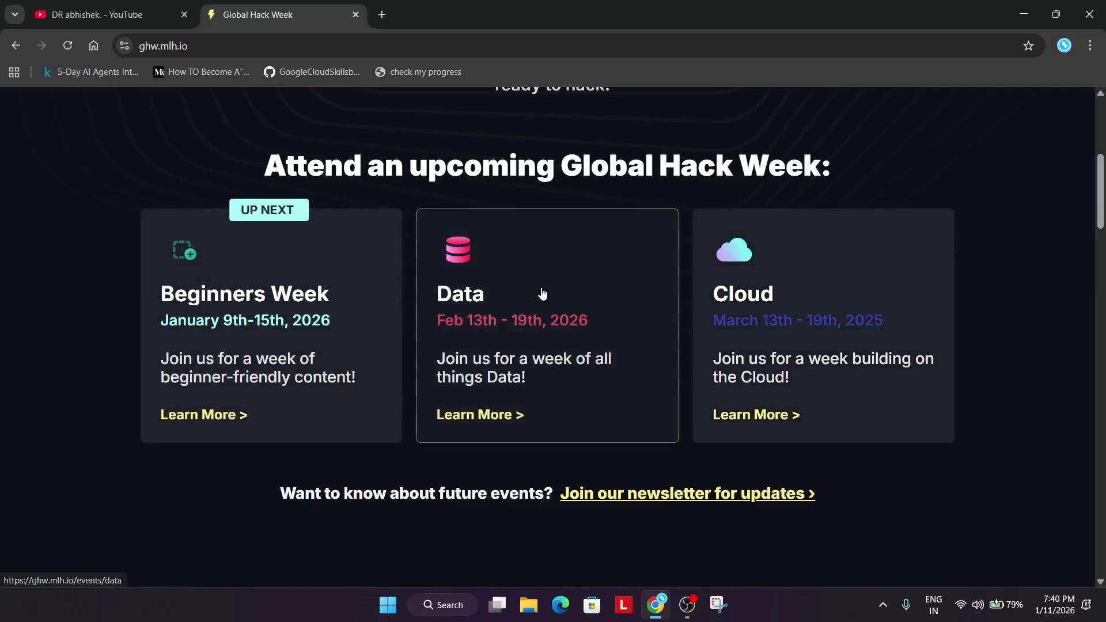
pyautogui.click(1028, 45)
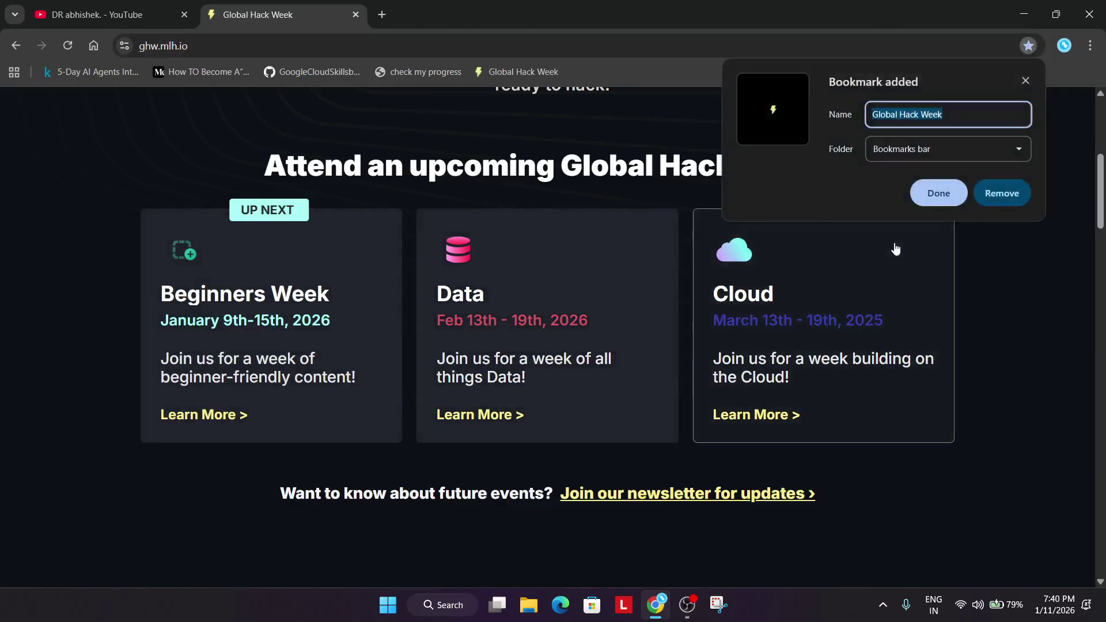
pyautogui.click(940, 197)
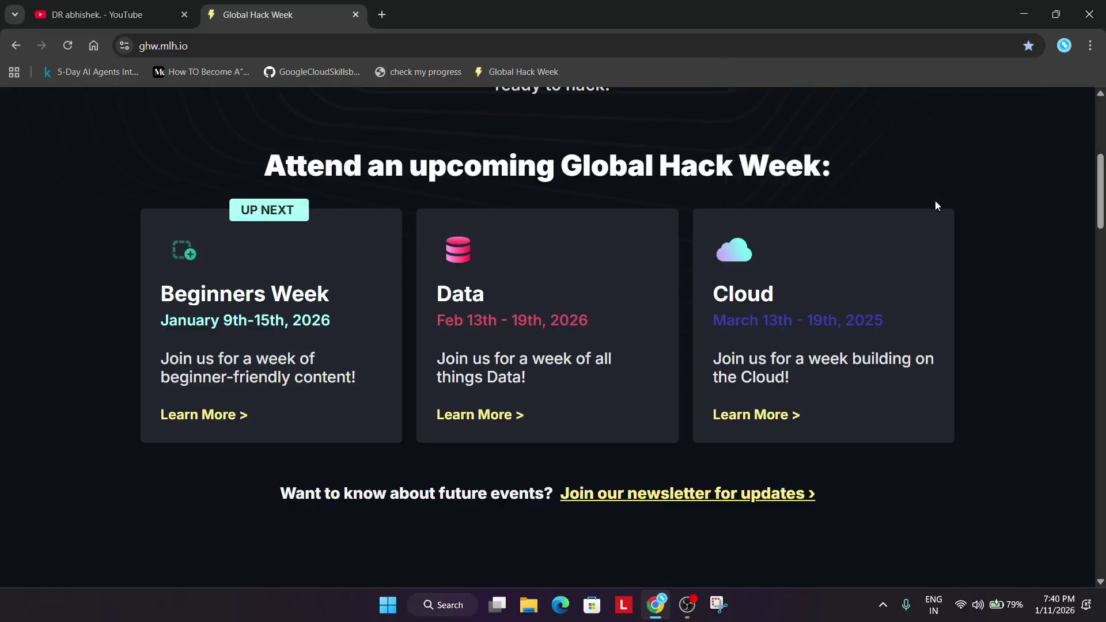
pyautogui.click(206, 417)
# Read the Beginners Week page down to the FAQs, then start its registration with Register.
pyautogui.scroll(-5, 916, 291)
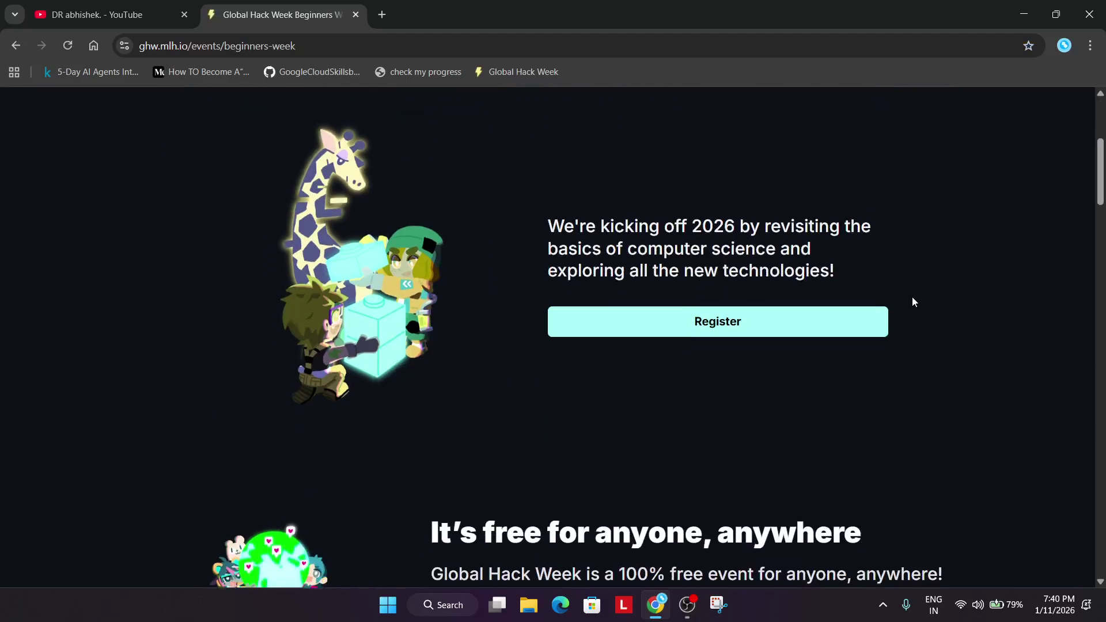
pyautogui.scroll(-4, 911, 299)
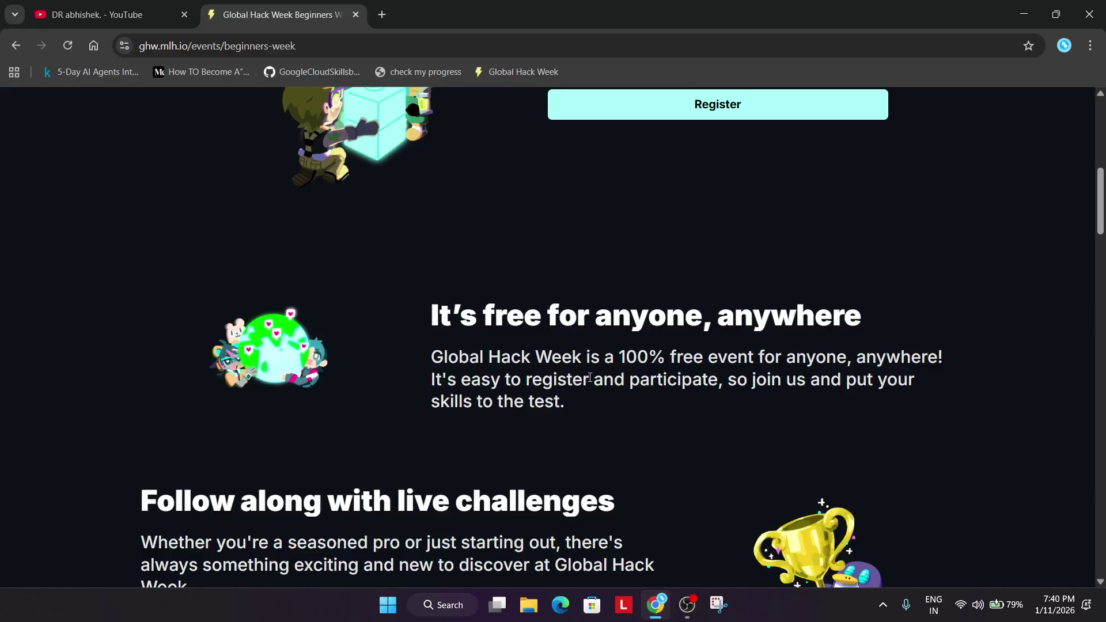
pyautogui.scroll(-3, 600, 377)
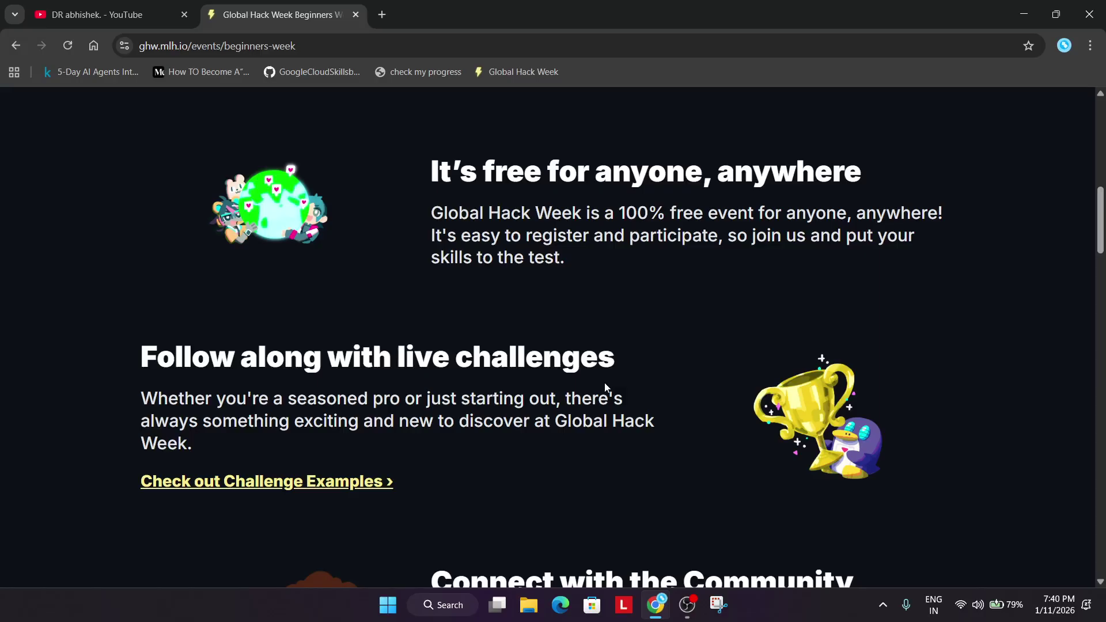
pyautogui.scroll(-10, 602, 381)
pyautogui.scroll(-15, 605, 389)
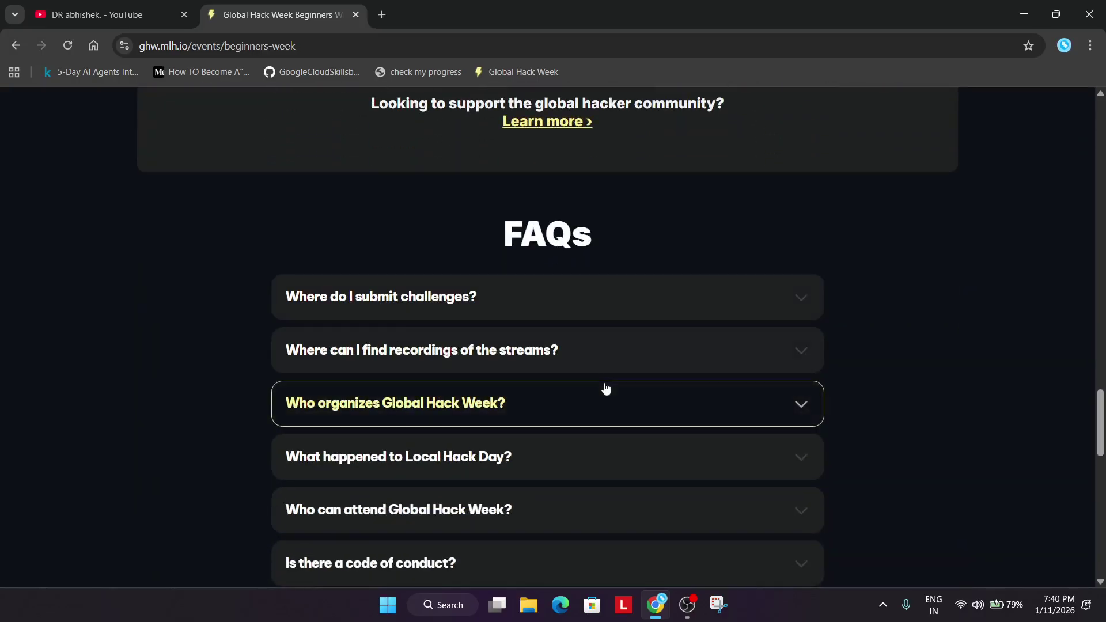
pyautogui.scroll(18, 605, 389)
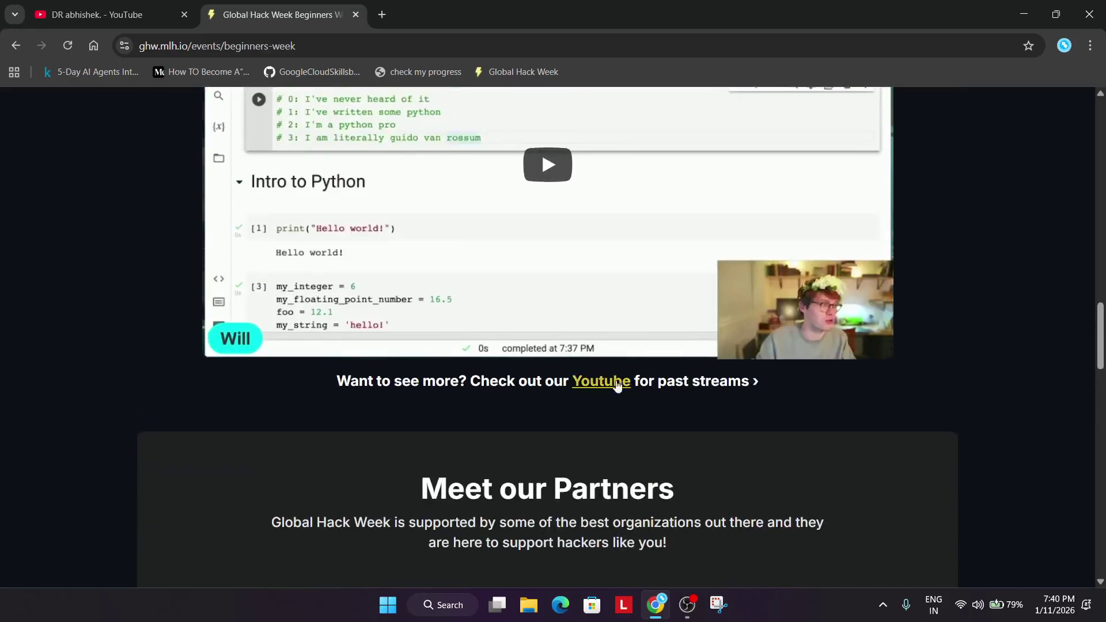
pyautogui.scroll(14, 1069, 195)
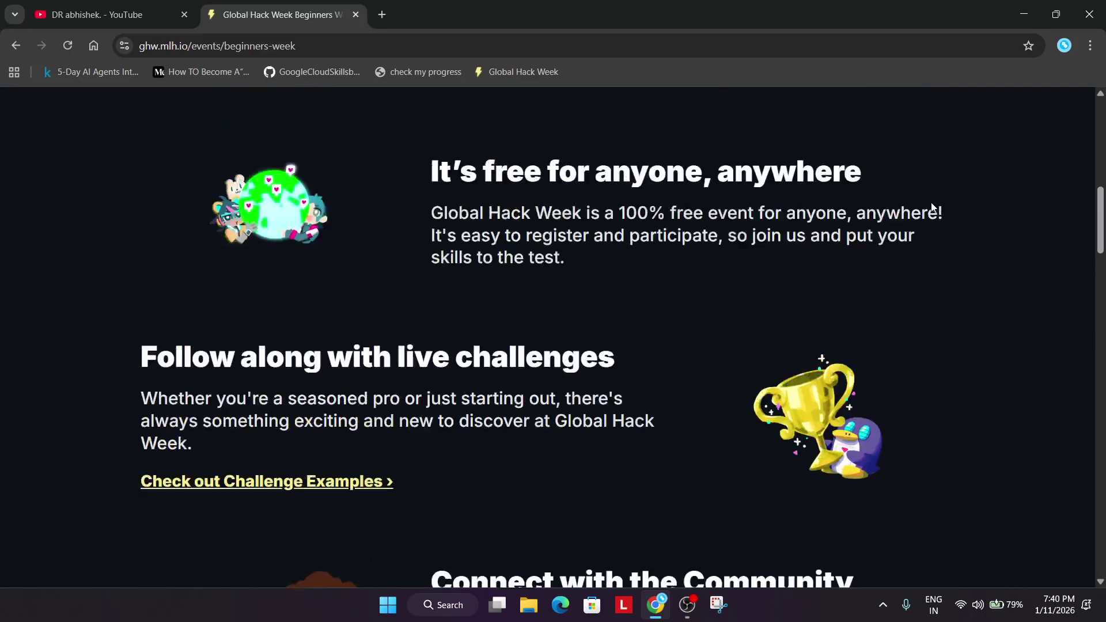
pyautogui.scroll(4, 866, 254)
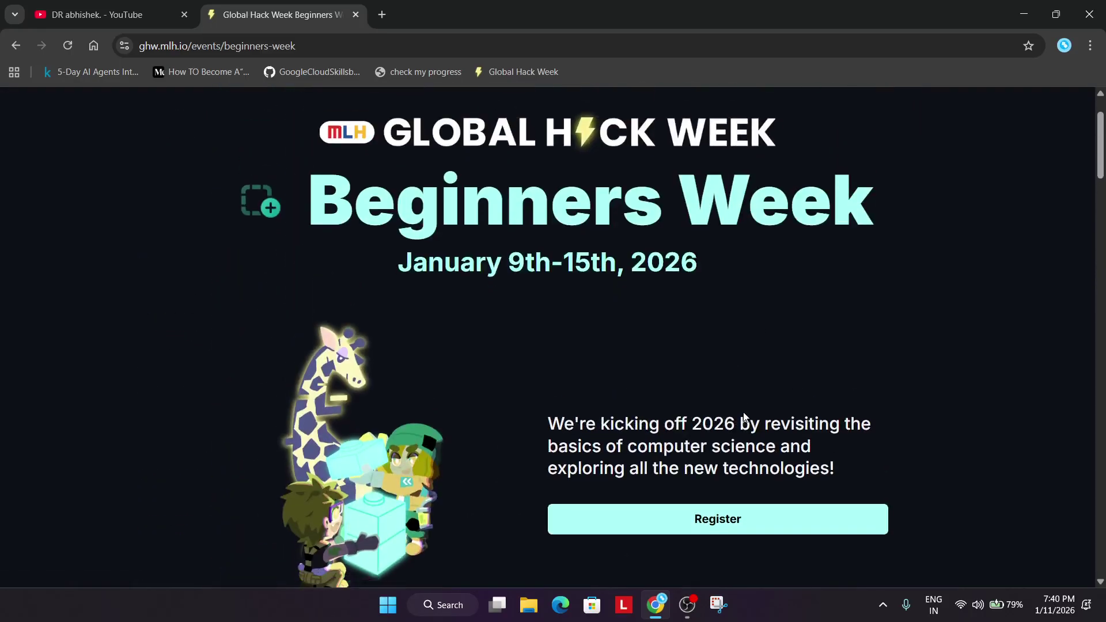
pyautogui.click(736, 468)
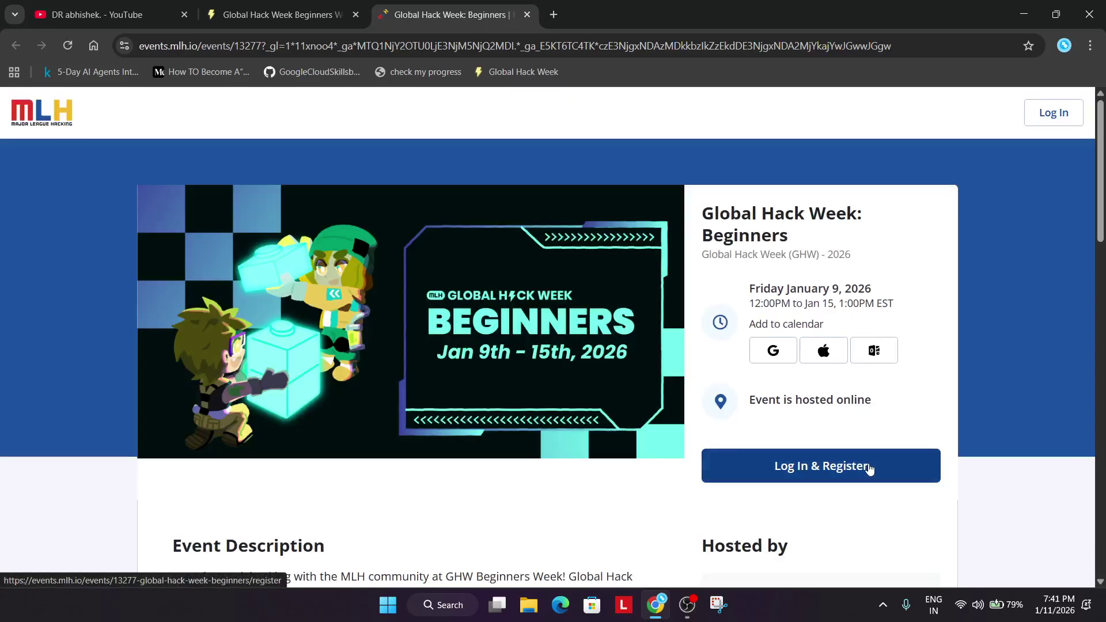
# Add Global Hack Week: Beginners to Google Calendar, then begin Log In & Register.
pyautogui.click(779, 351)
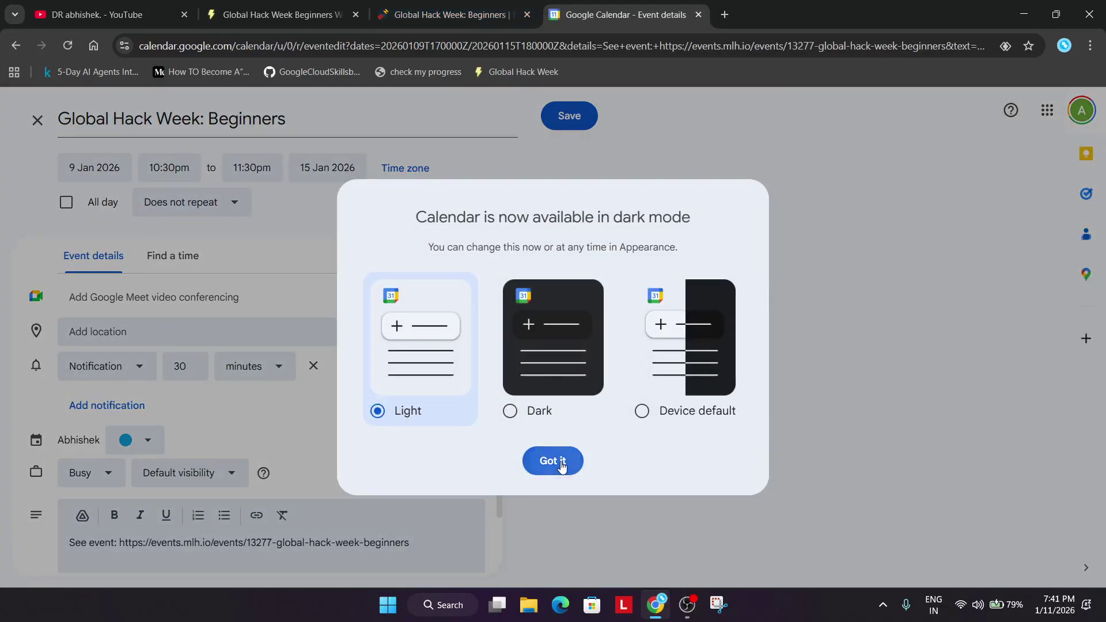
pyautogui.click(562, 465)
pyautogui.click(449, 14)
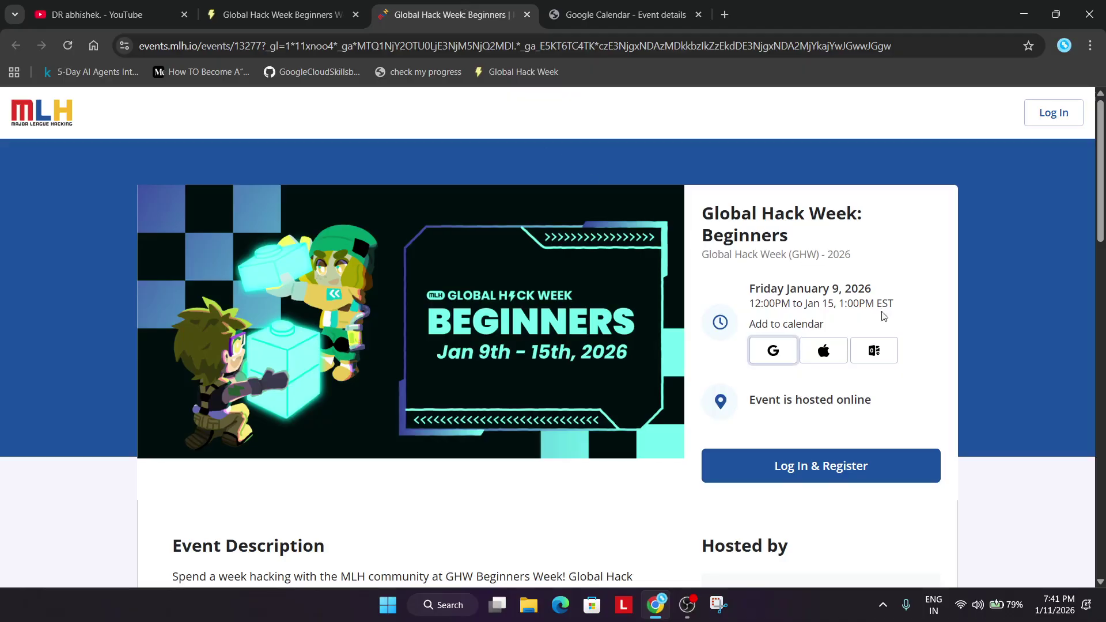
pyautogui.click(814, 469)
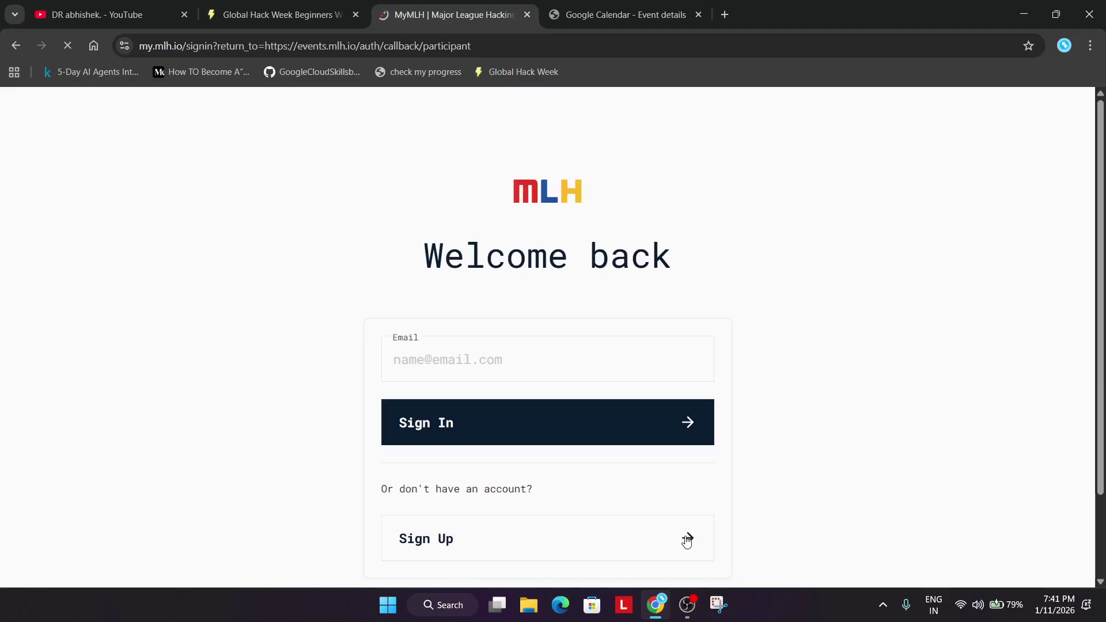
# Switch to Sign Up on MyMLH and submit an e-mail address to request a login code.
pyautogui.scroll(-2, 767, 489)
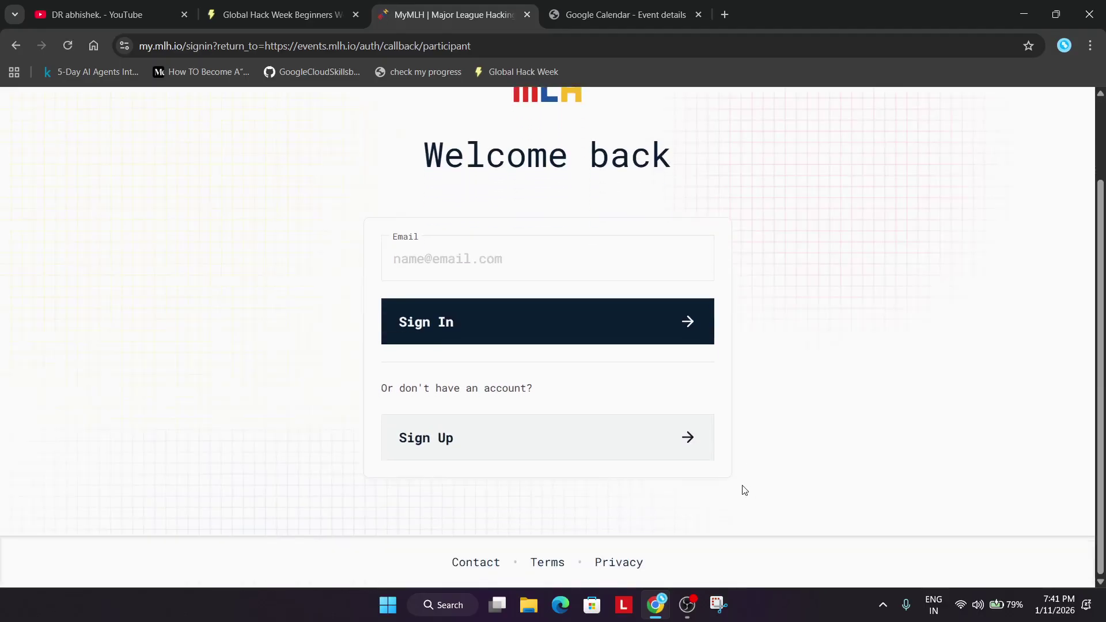
pyautogui.click(687, 442)
pyautogui.scroll(-2, 694, 441)
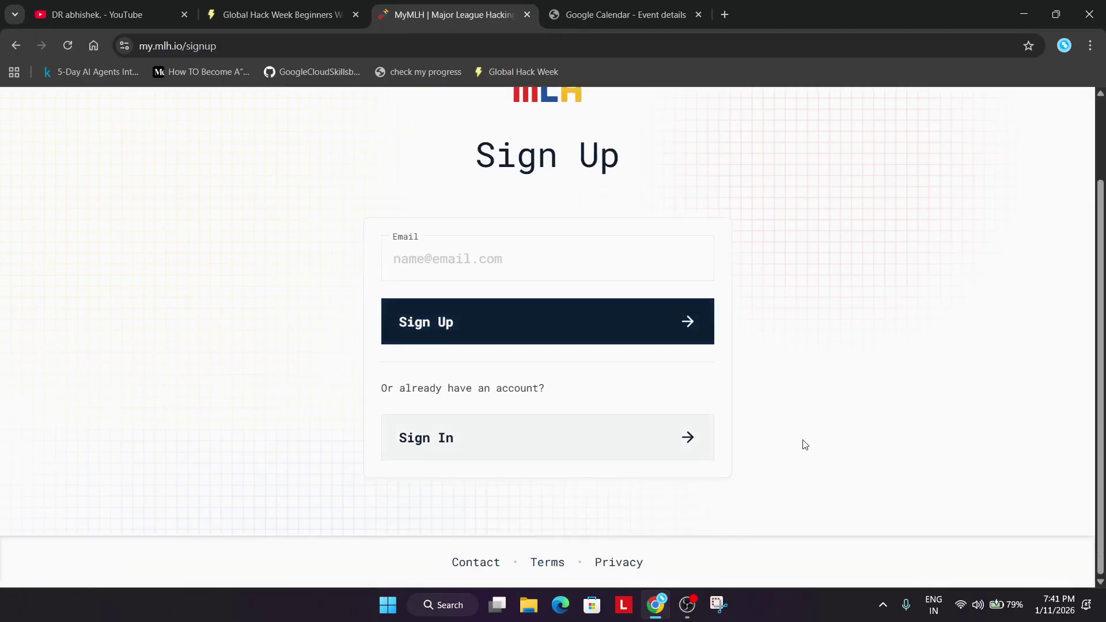
pyautogui.click(696, 591)
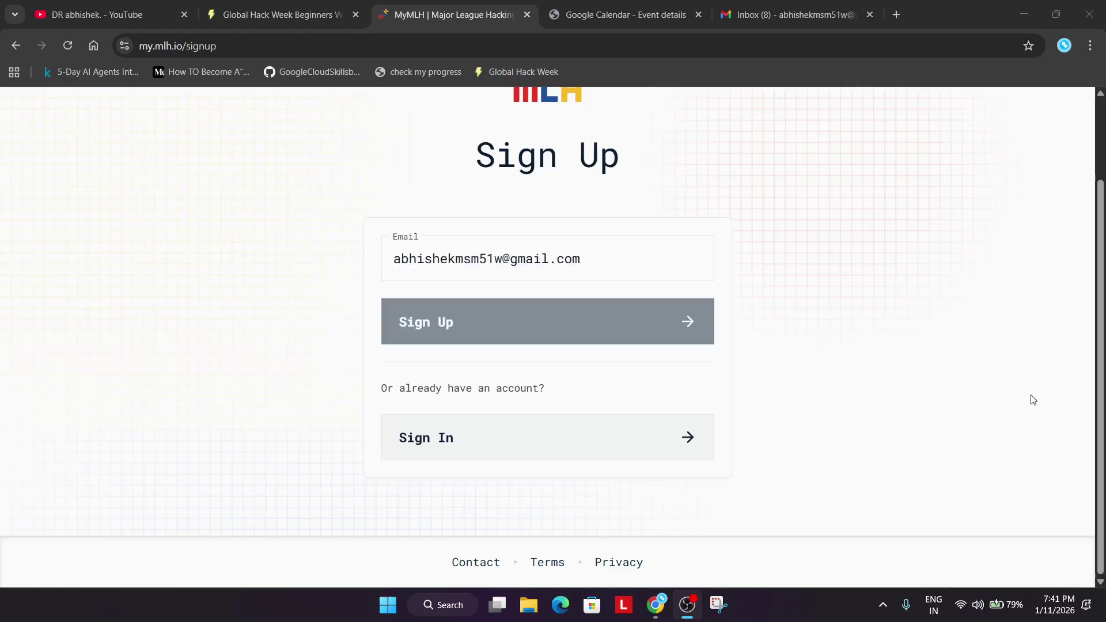
pyautogui.click(1031, 400)
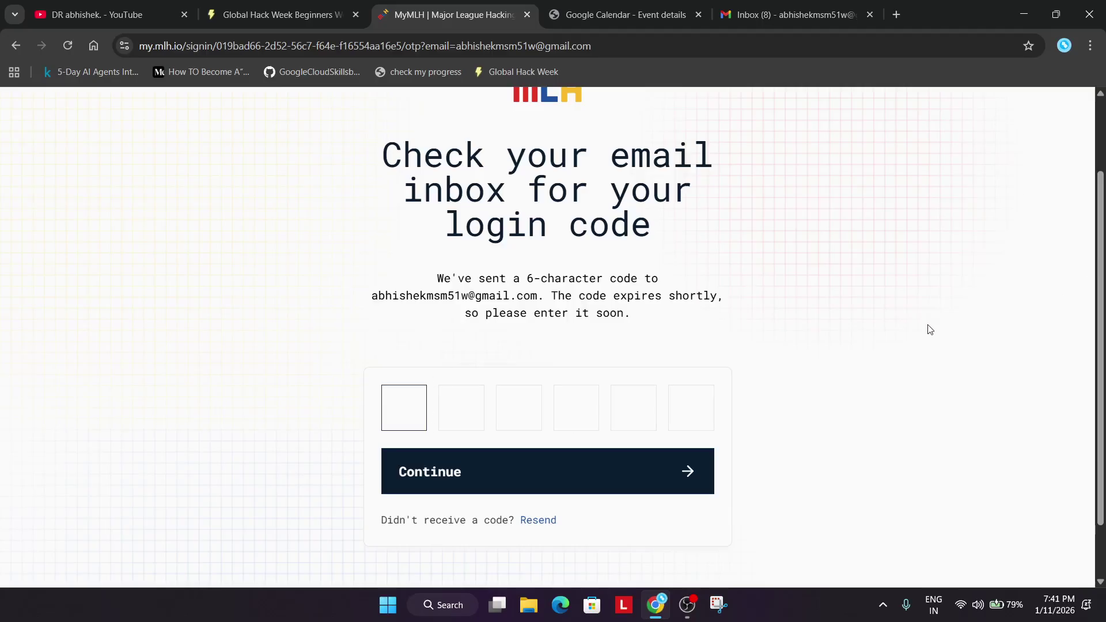
# Copy the one-time code from the MLH verification e-mail and submit it on MyMLH.
pyautogui.click(698, 593)
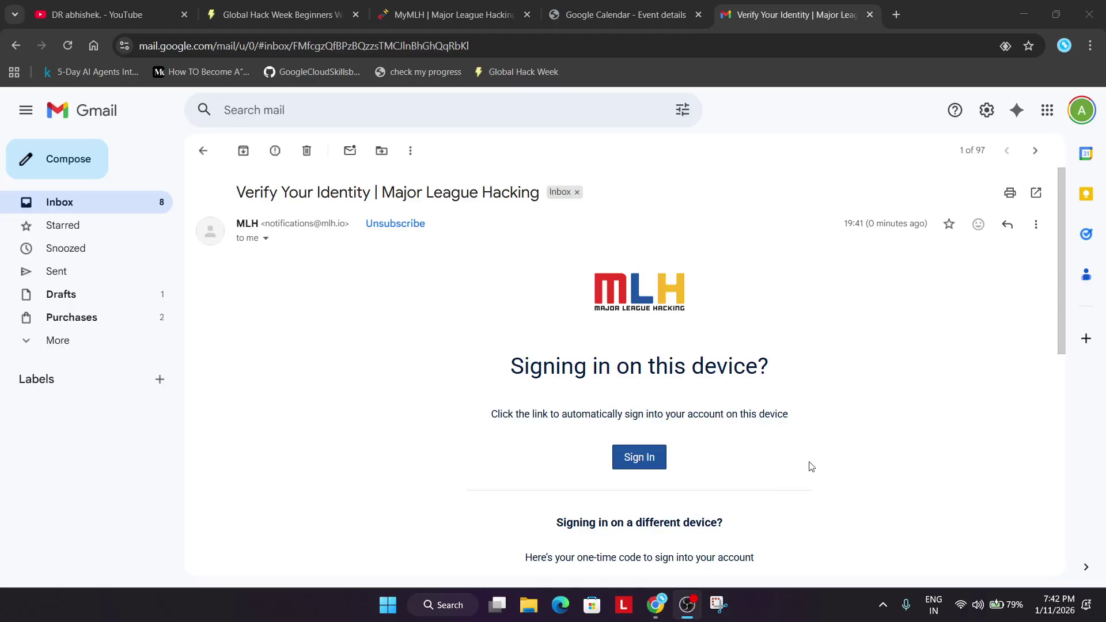
pyautogui.click(857, 434)
pyautogui.hotkey('ctrl', 'shift', 'Tab')
pyautogui.hotkey('ctrl', 'shift', 'Tab')
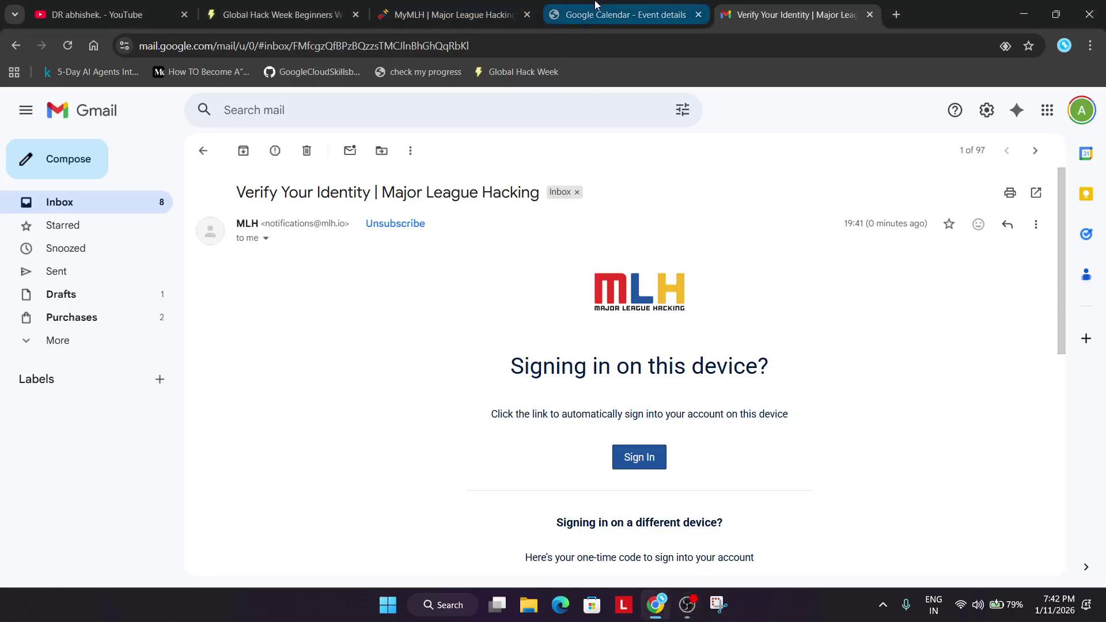
pyautogui.click(414, 407)
pyautogui.hotkey('ctrl', 'v')
pyautogui.click(479, 460)
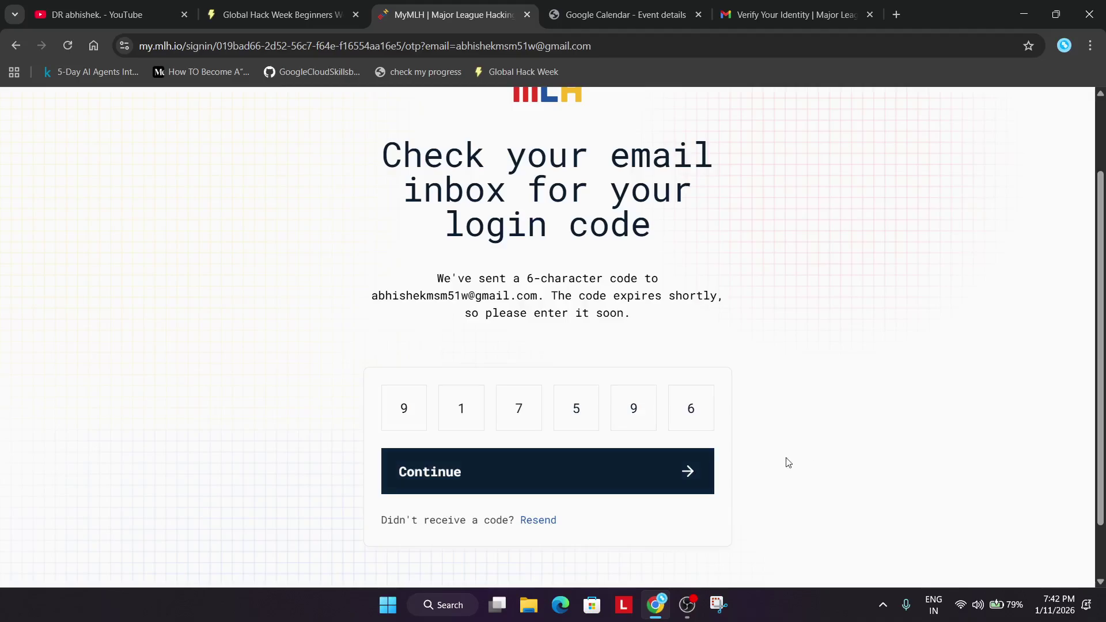
# Enter the user's first and last name, accept the Terms of Service, and submit onboarding.
pyautogui.click(687, 605)
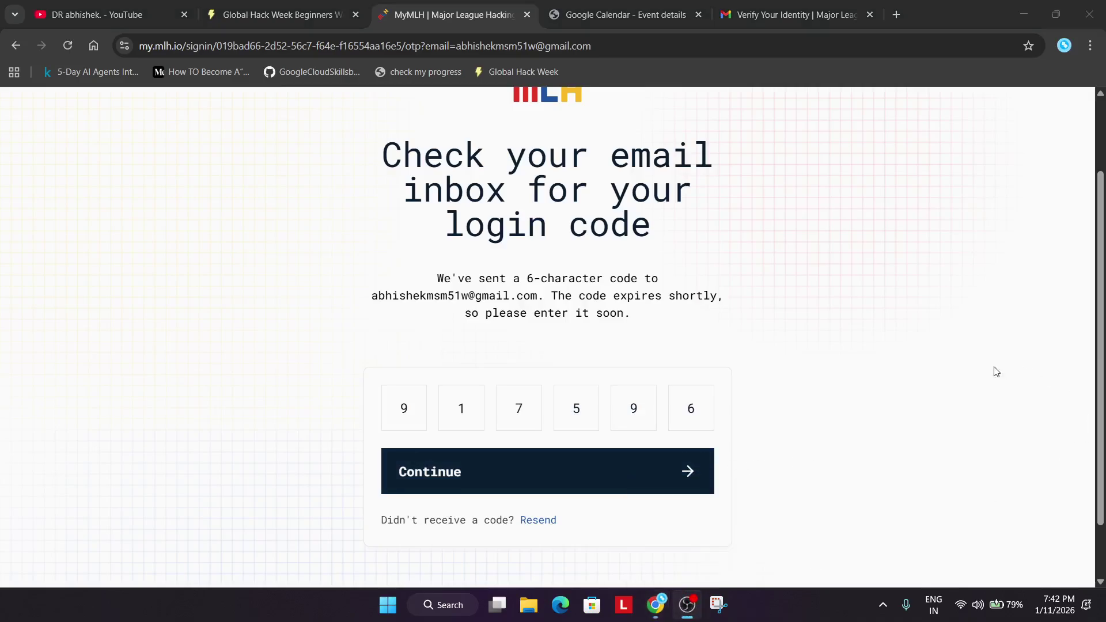
pyautogui.click(887, 403)
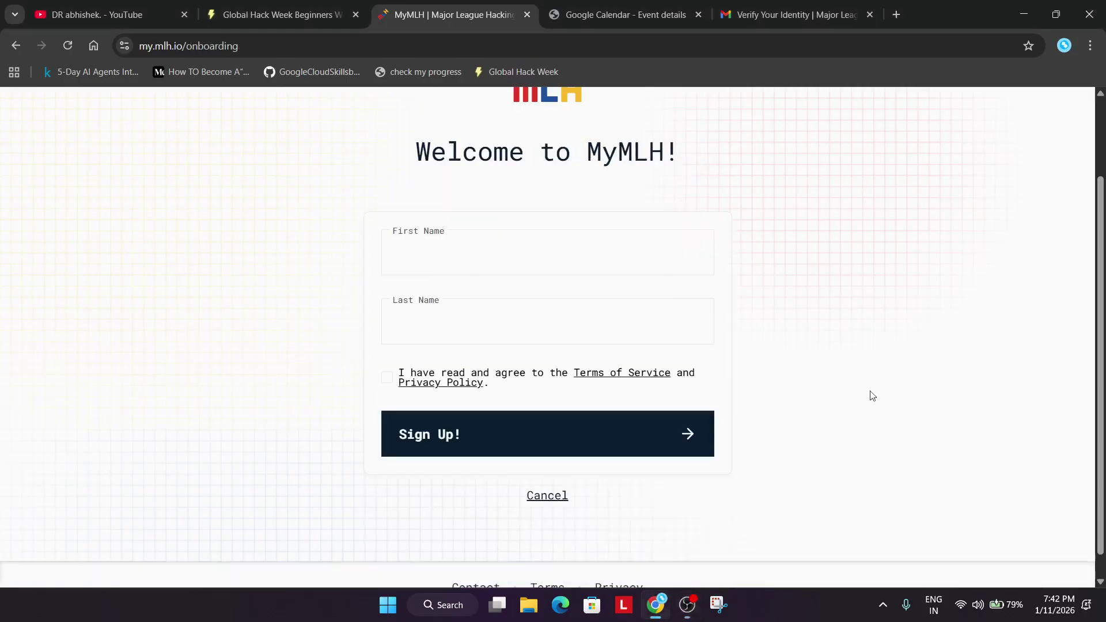
pyautogui.click(536, 242)
pyautogui.write('Abhishek')
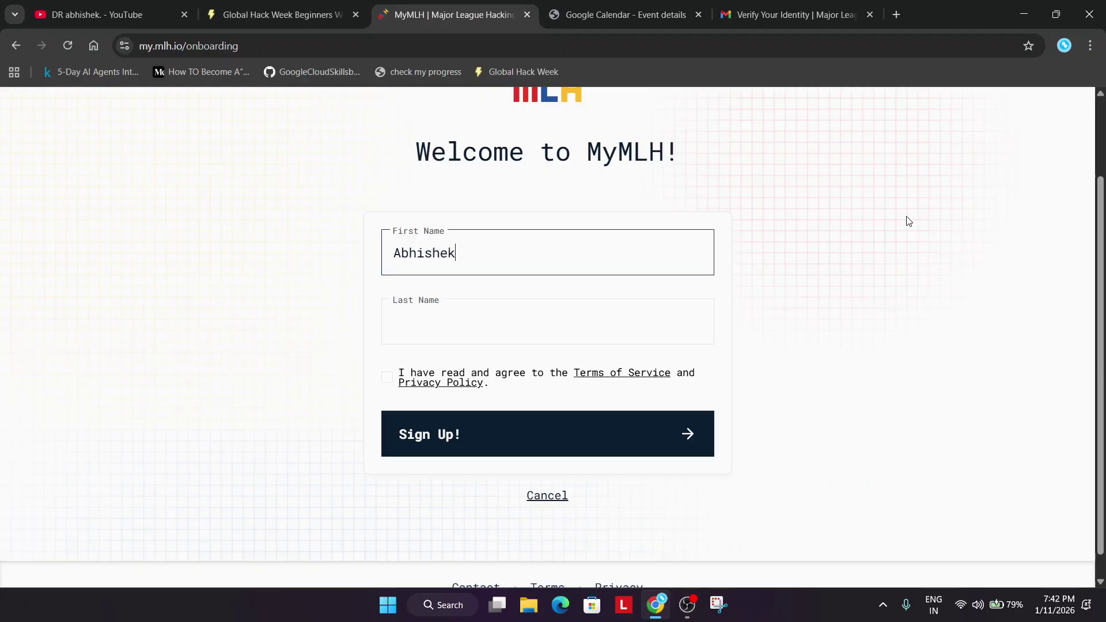
pyautogui.click(694, 319)
pyautogui.write('a')
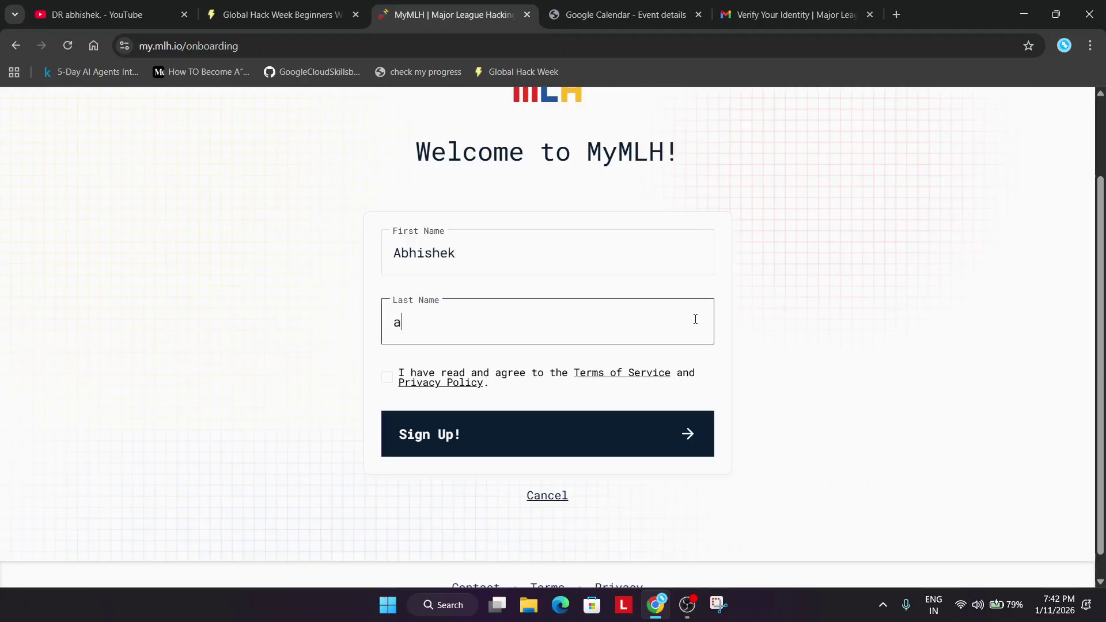
pyautogui.click(699, 439)
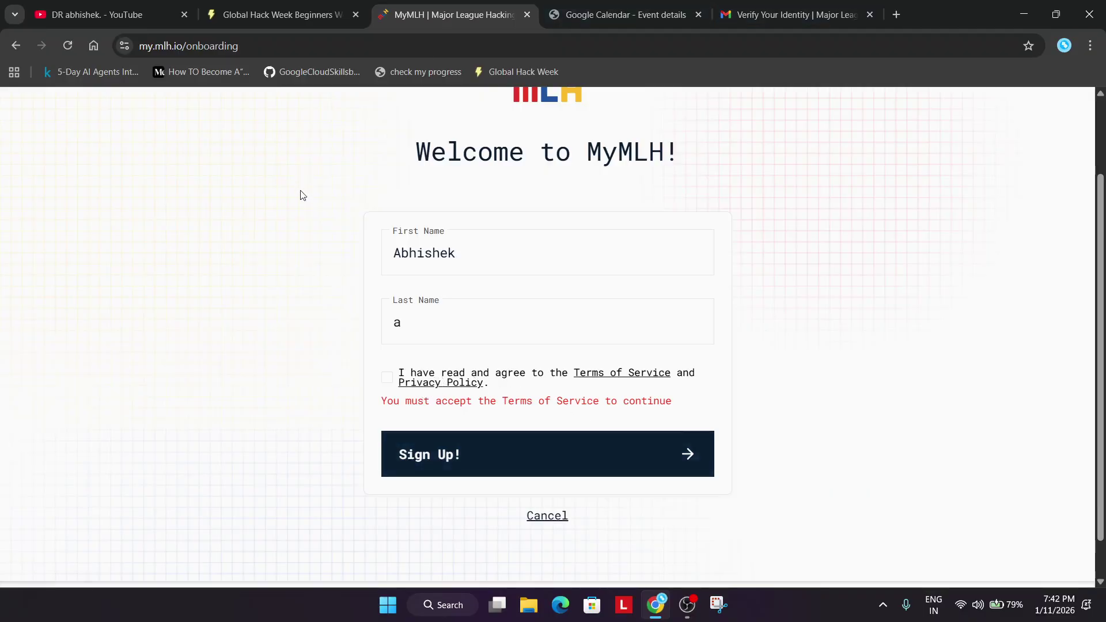
pyautogui.click(387, 378)
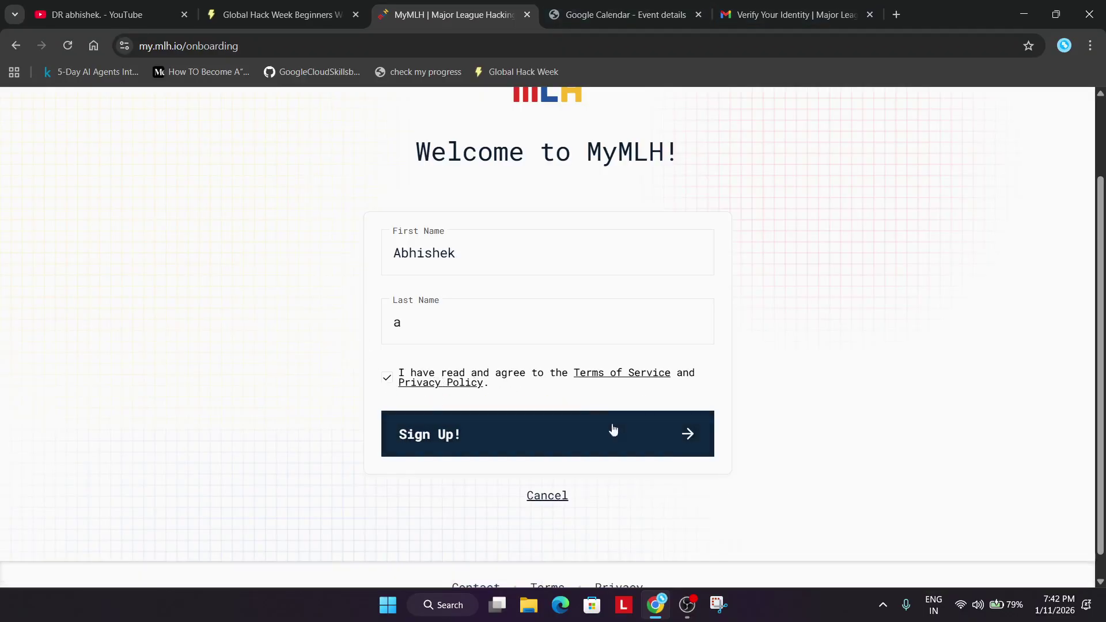
pyautogui.click(691, 442)
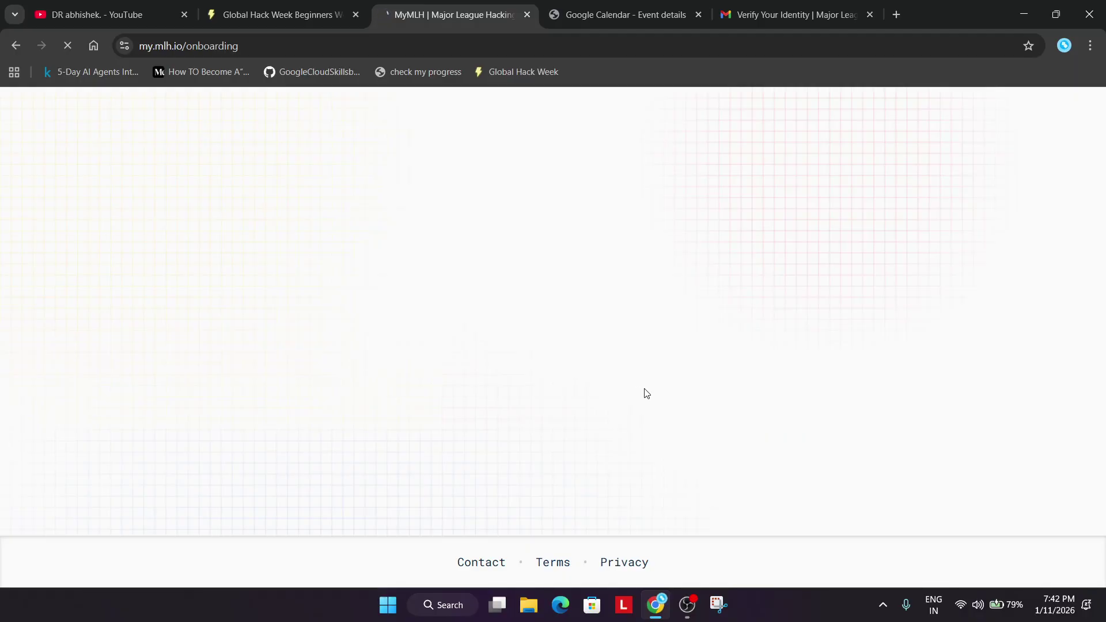
# Switch to the Beginners Week tab, scroll to the footer, then go to the registration questions.
pyautogui.hotkey('ctrl', 'shift', 'Tab')
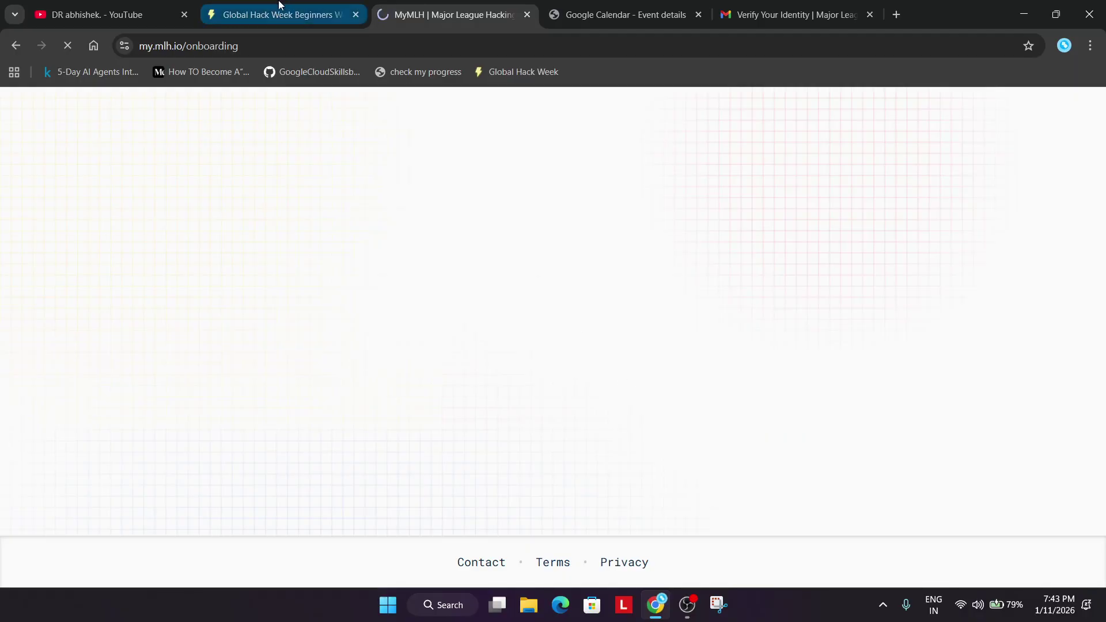
pyautogui.scroll(-20, 940, 324)
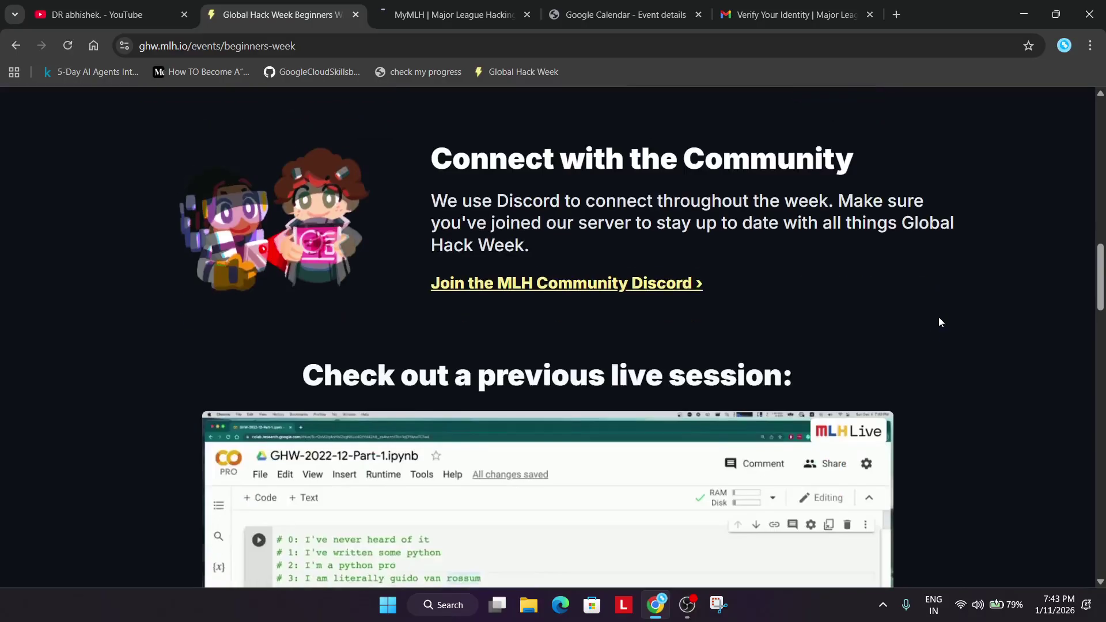
pyautogui.scroll(-20, 925, 325)
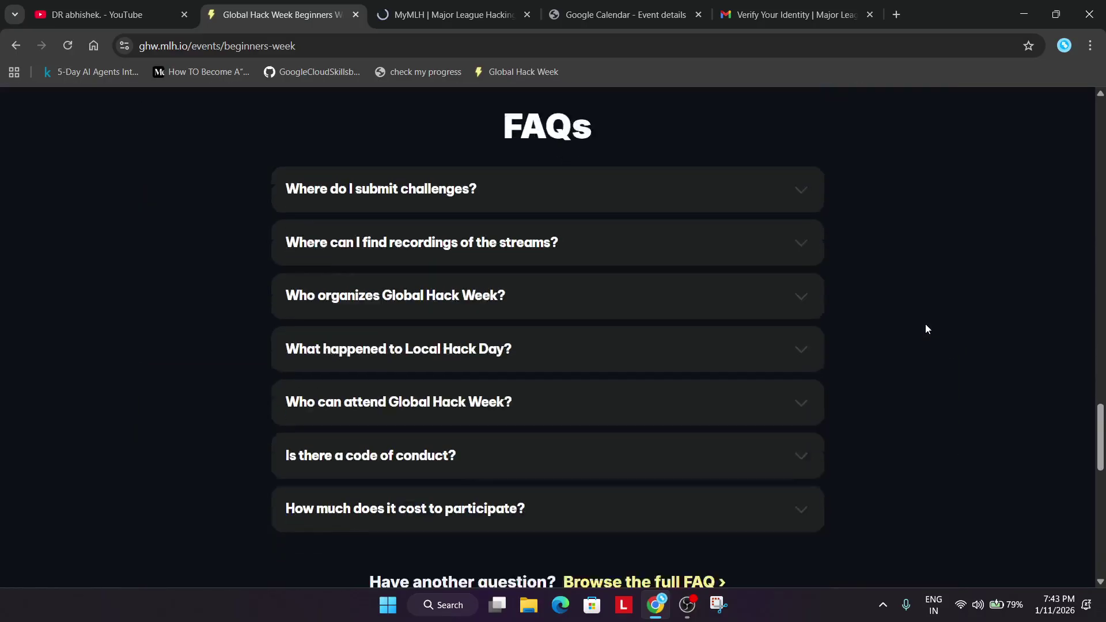
pyautogui.scroll(-2, 925, 324)
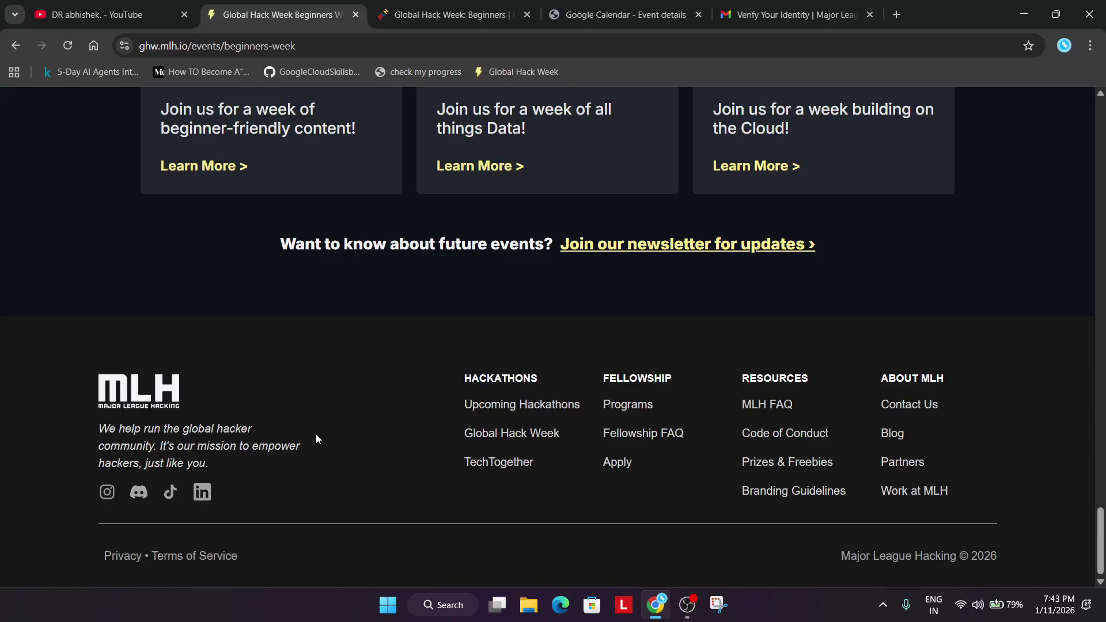
pyautogui.click(444, 4)
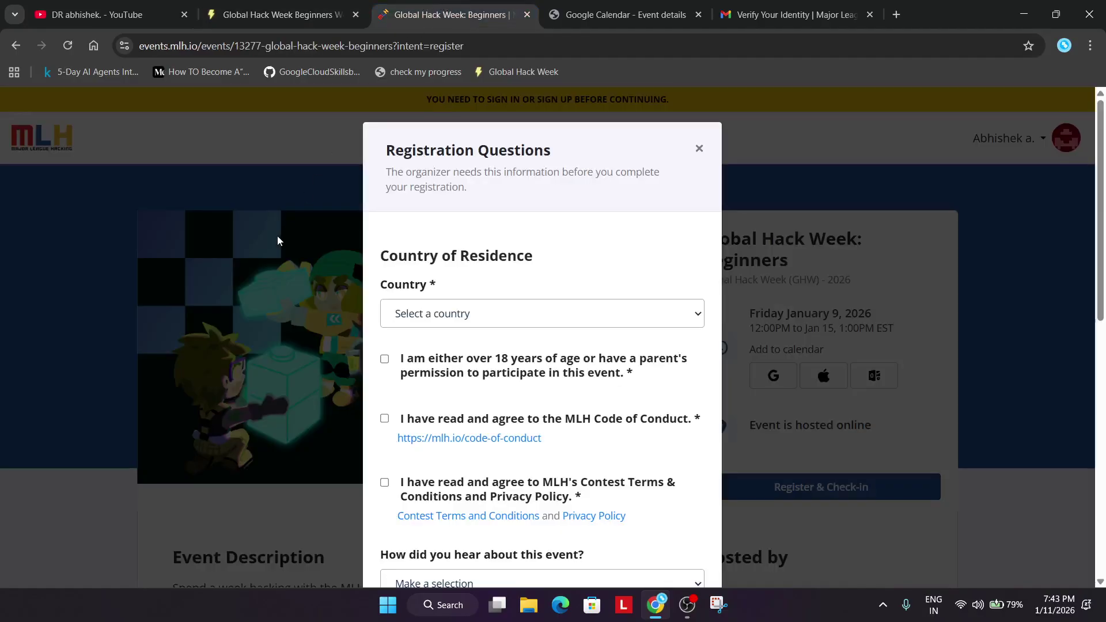
# Set country of residence to India and agree to the age and Code of Conduct terms.
pyautogui.click(681, 326)
pyautogui.press('i')
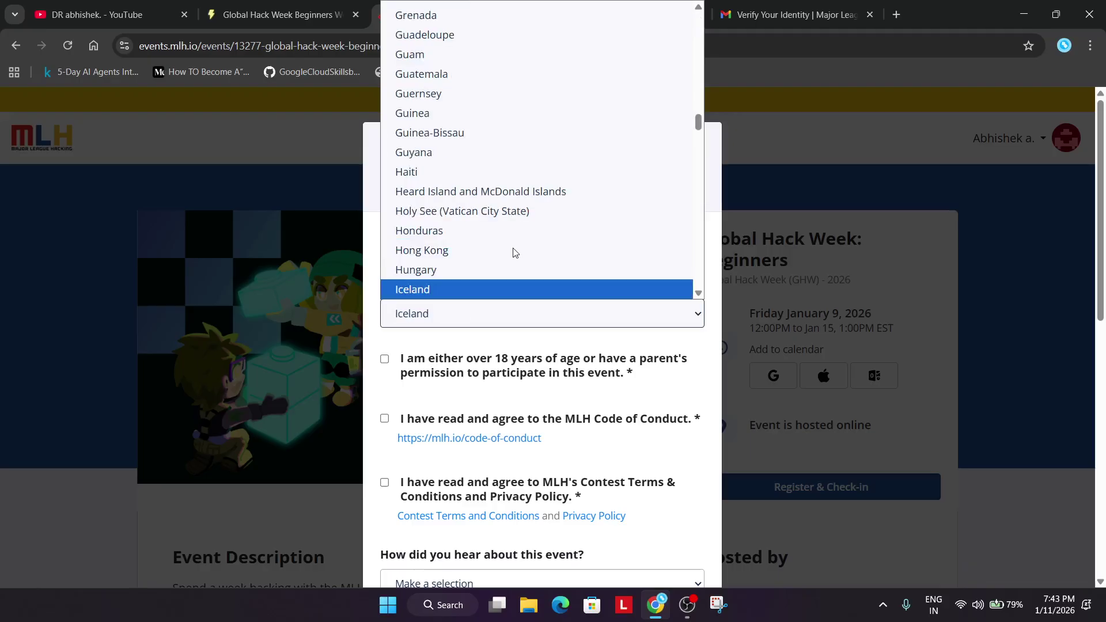
pyautogui.scroll(-2, 475, 264)
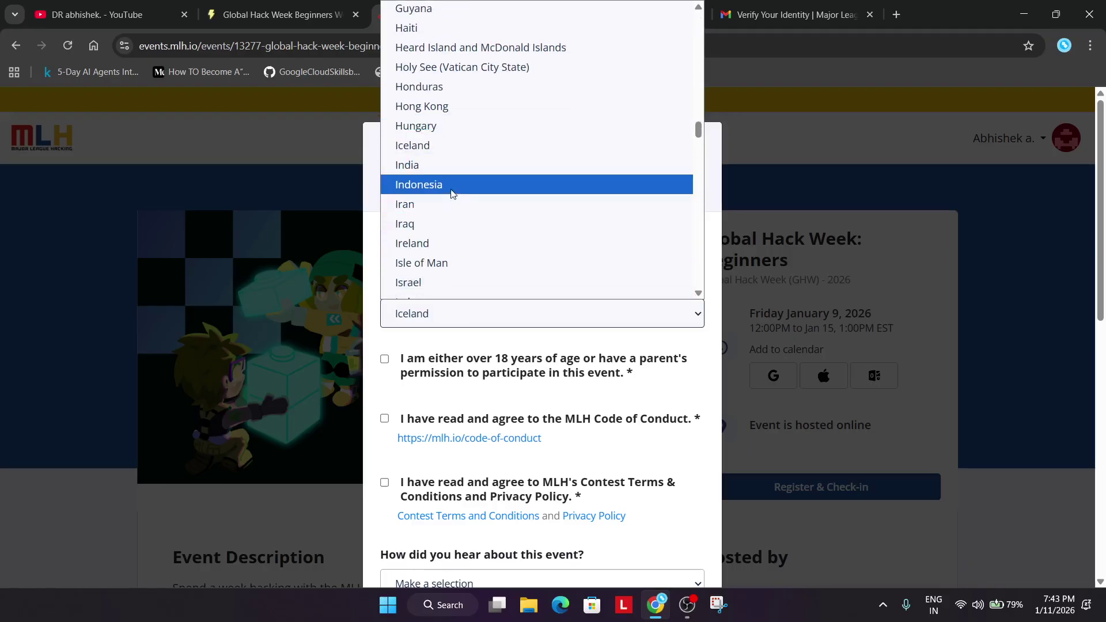
pyautogui.click(444, 164)
pyautogui.click(385, 360)
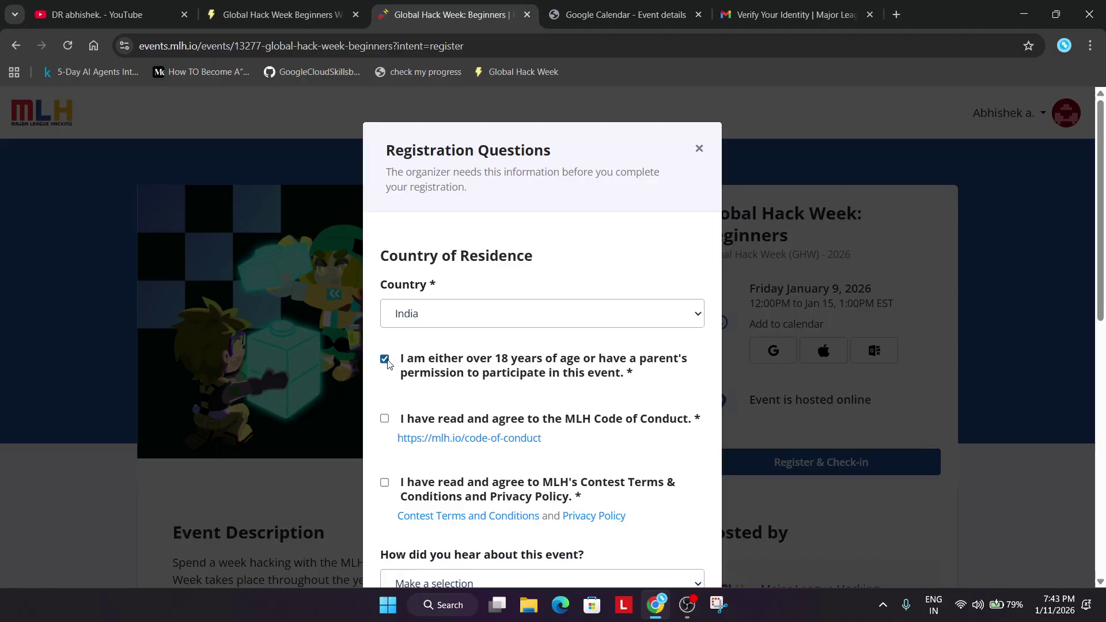
pyautogui.click(385, 419)
# Answer Linkedin for how you heard and Asia Pacific (APAC) for region.
pyautogui.scroll(-4, 384, 490)
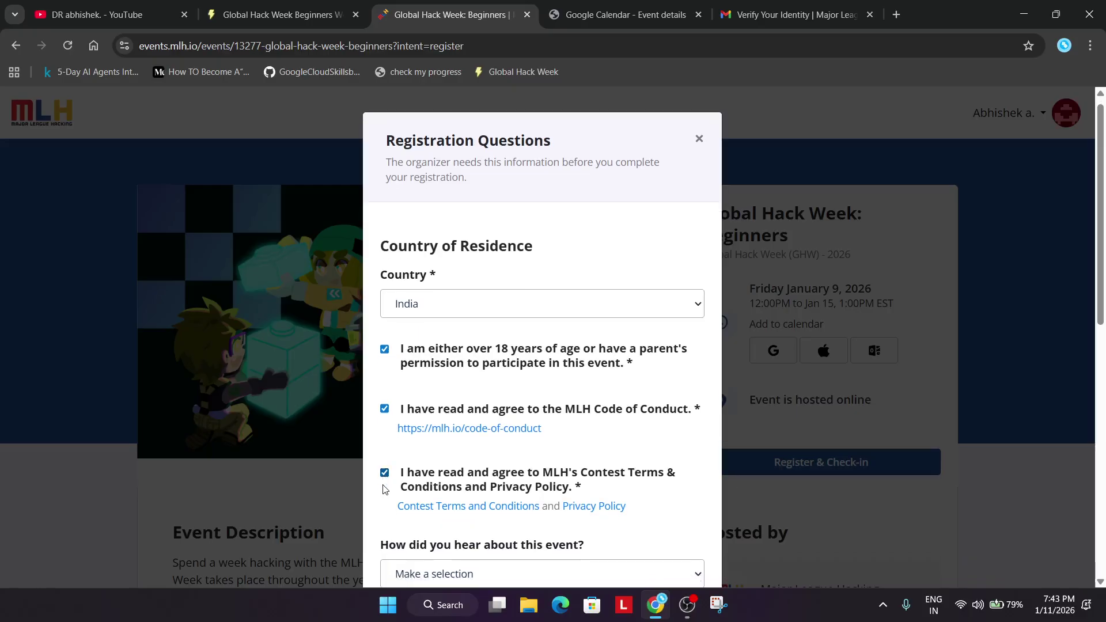
pyautogui.click(505, 375)
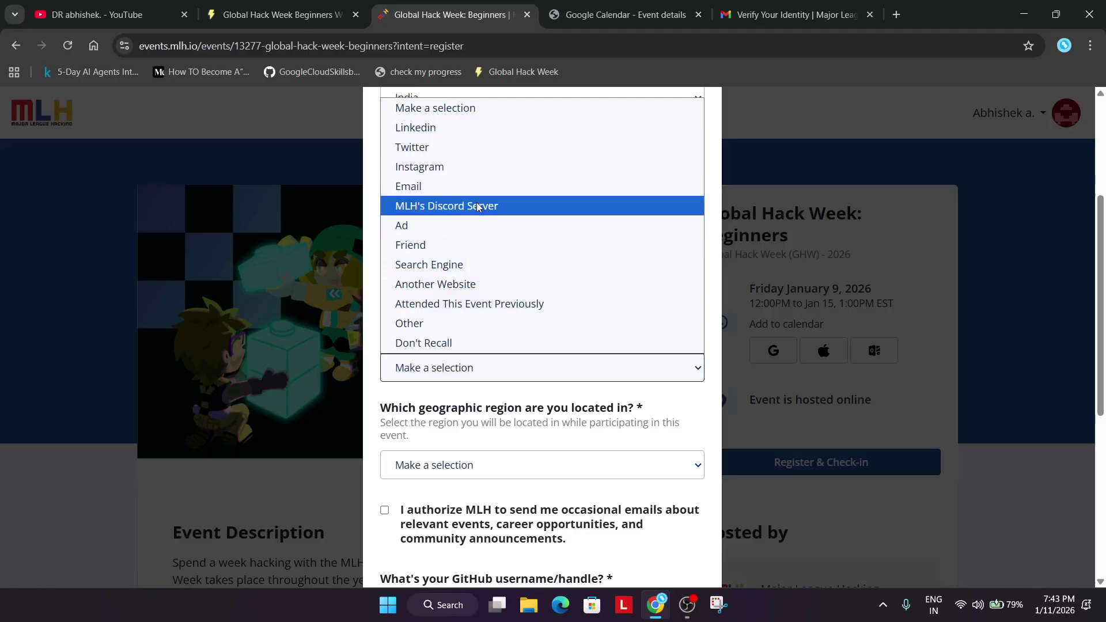
pyautogui.click(466, 128)
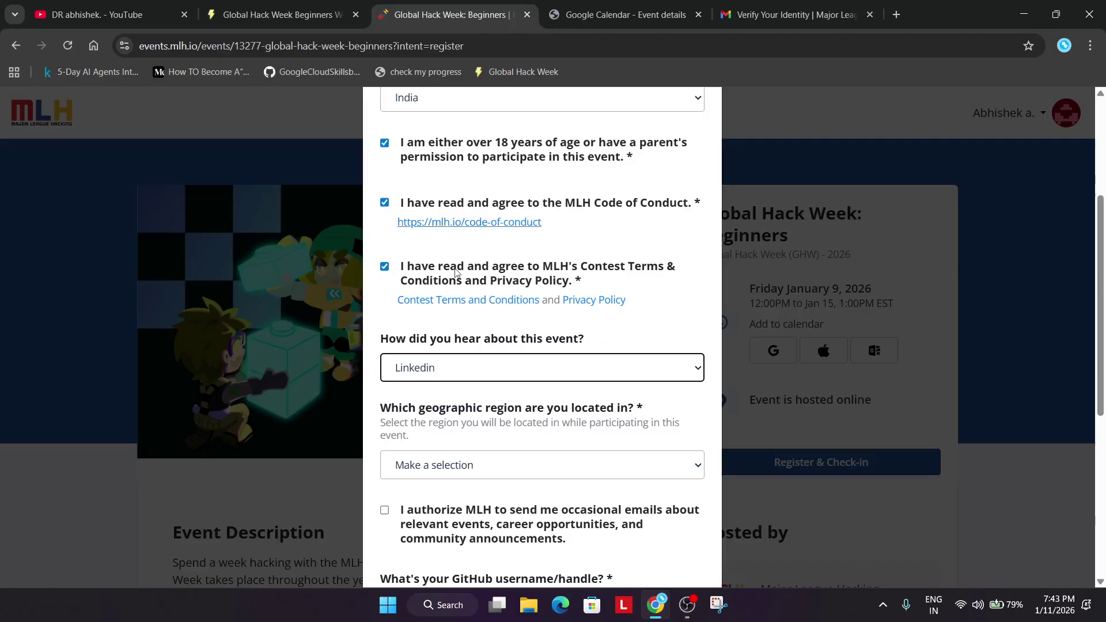
pyautogui.click(475, 464)
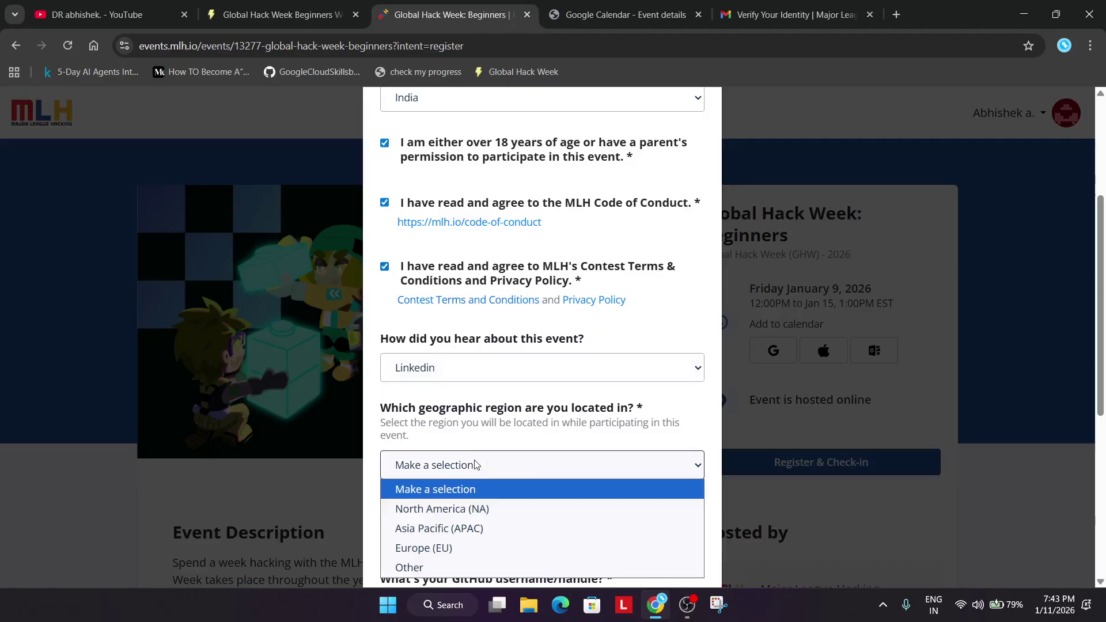
pyautogui.scroll(-2, 476, 464)
pyautogui.click(480, 328)
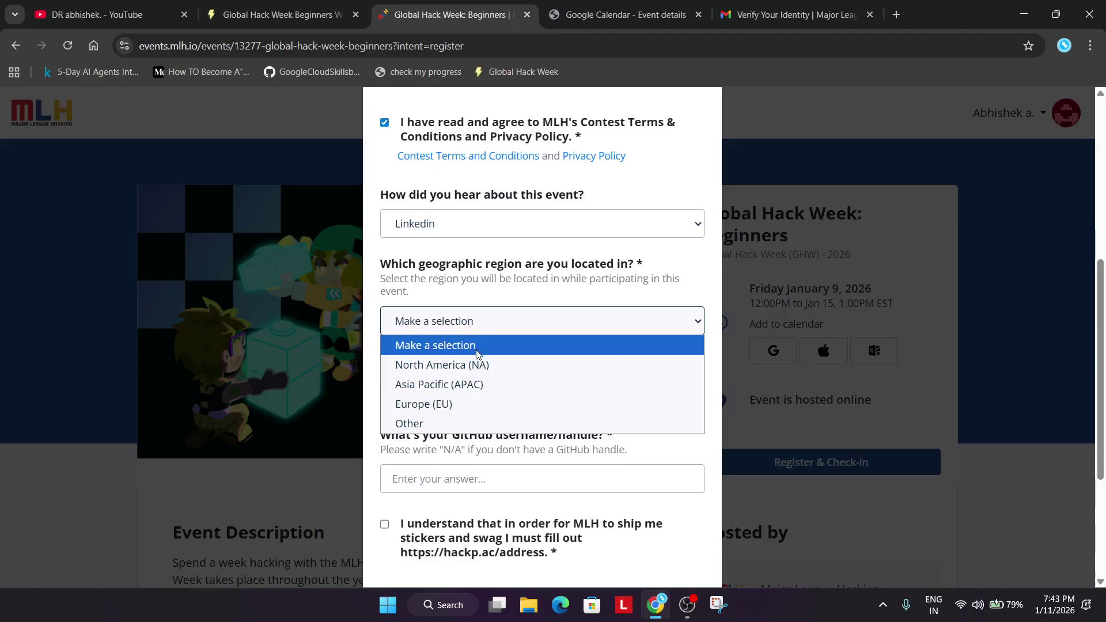
pyautogui.click(468, 383)
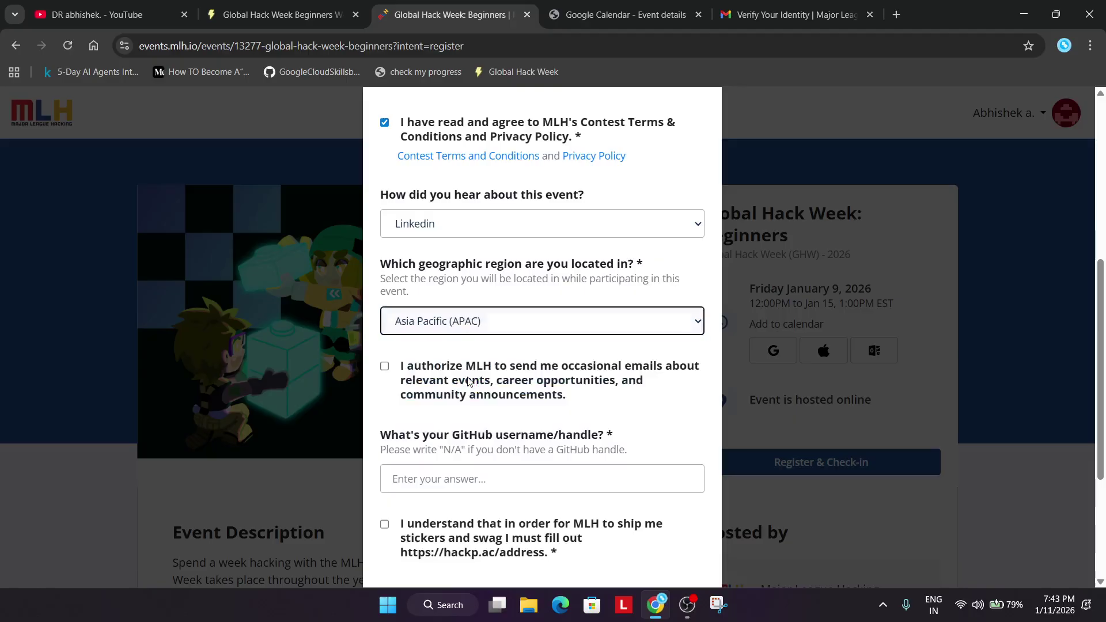
# Tick the email, partner-sharing and swag-address boxes, enter GitHub N/A, and submit.
pyautogui.click(385, 367)
pyautogui.scroll(-3, 389, 429)
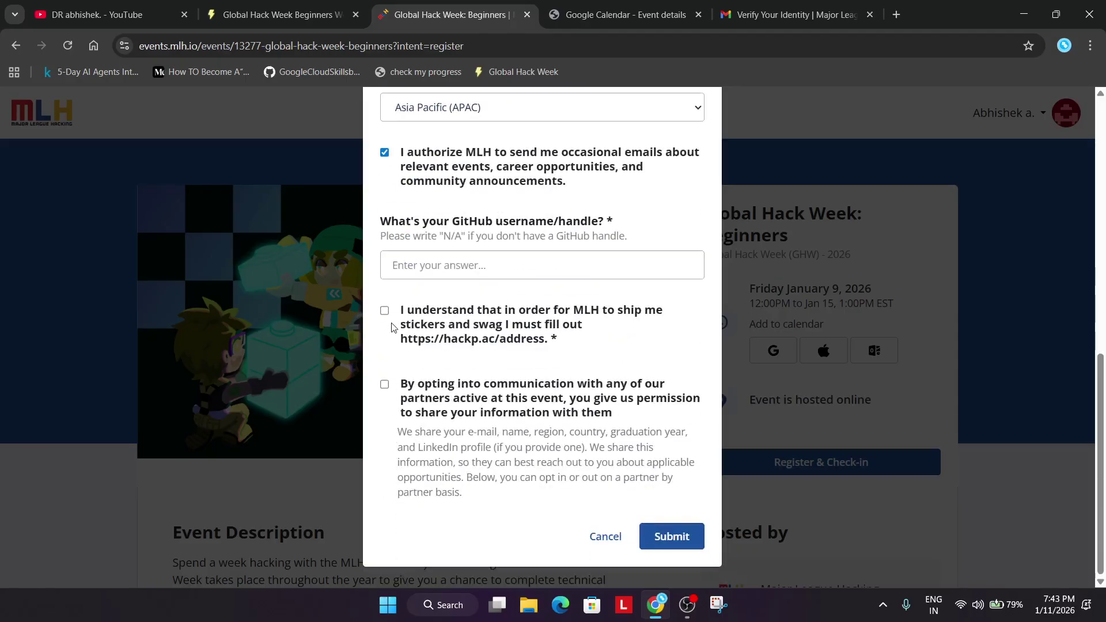
pyautogui.click(385, 384)
pyautogui.click(384, 313)
pyautogui.click(497, 269)
pyautogui.write('N/A')
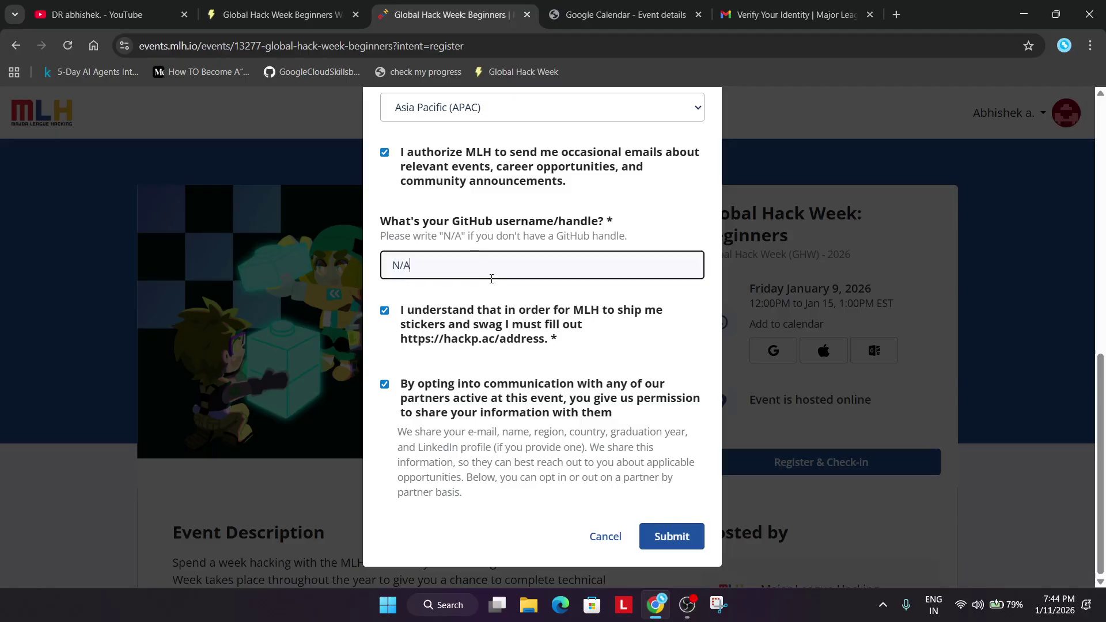
pyautogui.click(677, 536)
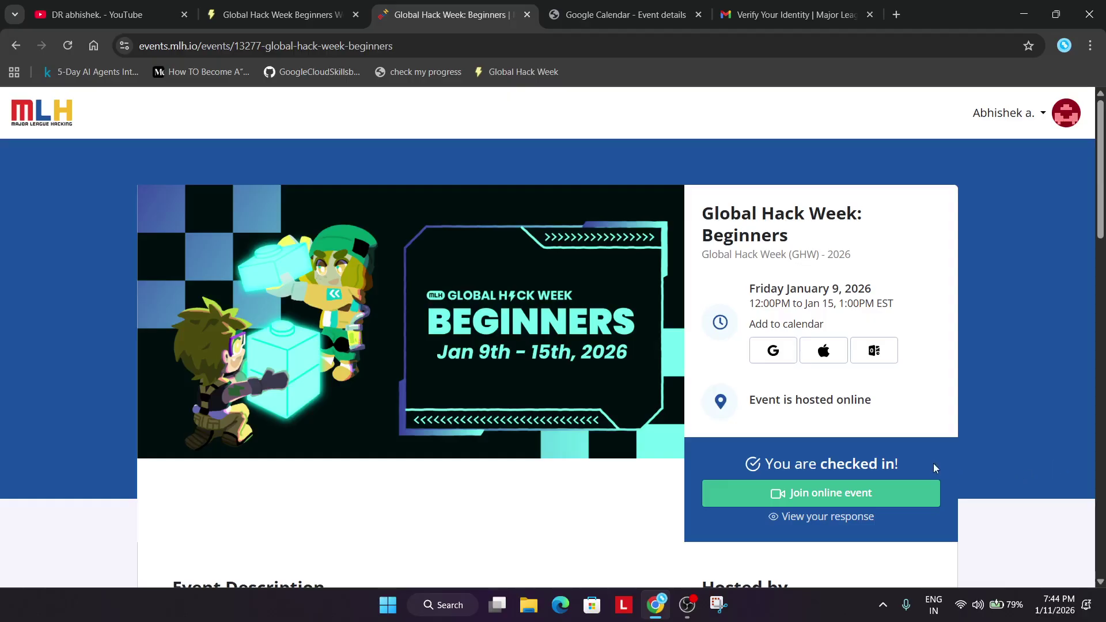
# Scroll through the checked-in Beginners event page and back up to Join online event.
pyautogui.scroll(-10, 933, 463)
pyautogui.scroll(-8, 260, 364)
pyautogui.scroll(7, 265, 368)
pyautogui.scroll(-2, 273, 365)
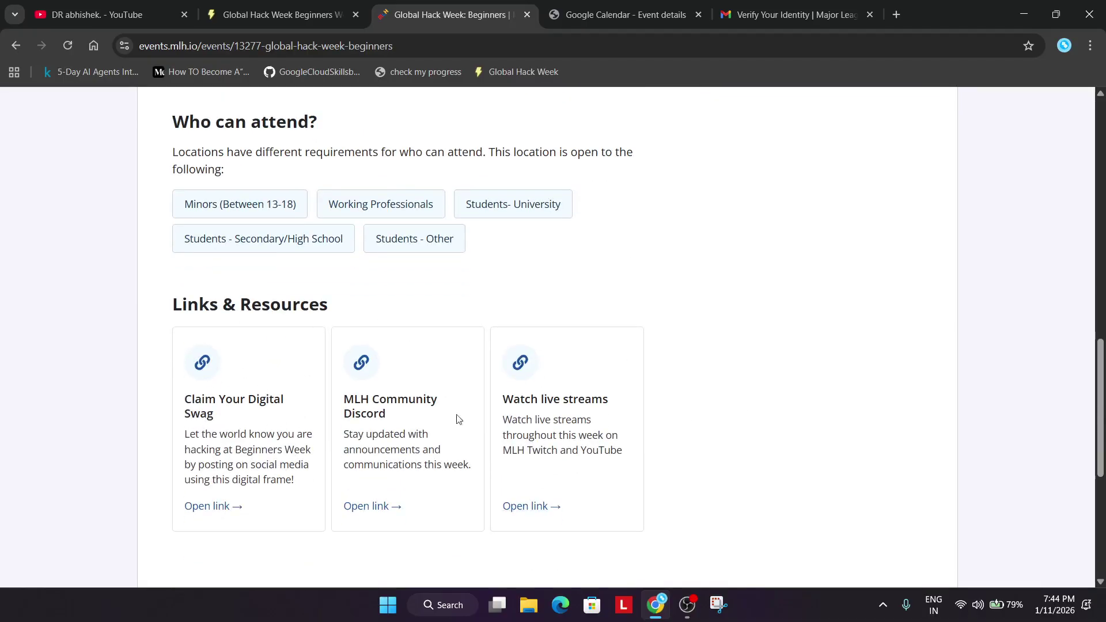
pyautogui.scroll(8, 893, 321)
pyautogui.scroll(2, 894, 321)
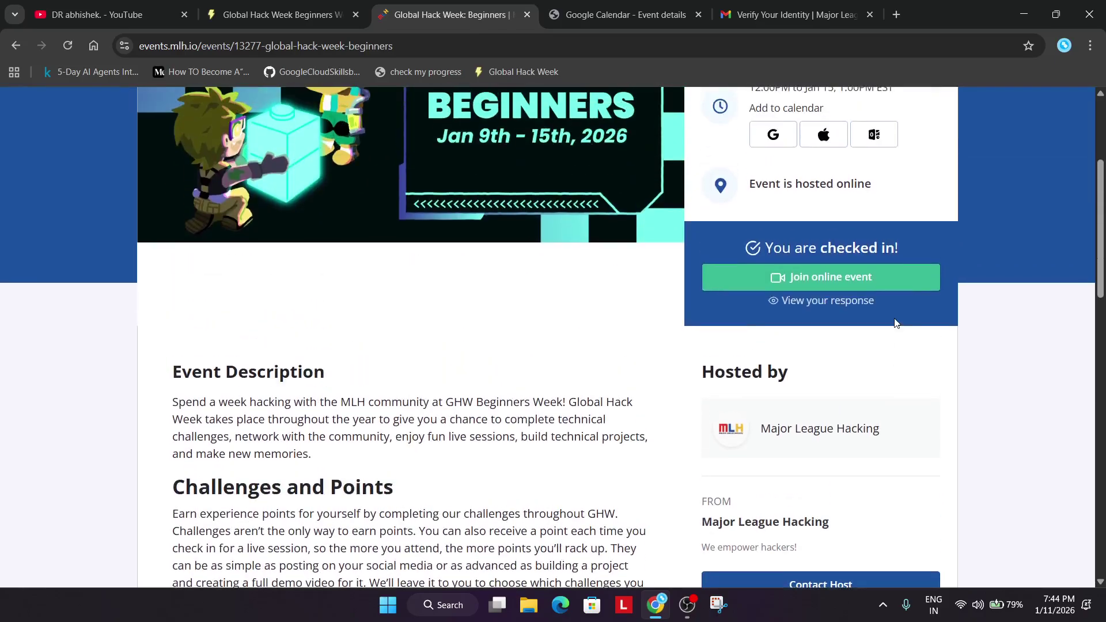
pyautogui.scroll(-3, 895, 321)
pyautogui.scroll(4, 890, 314)
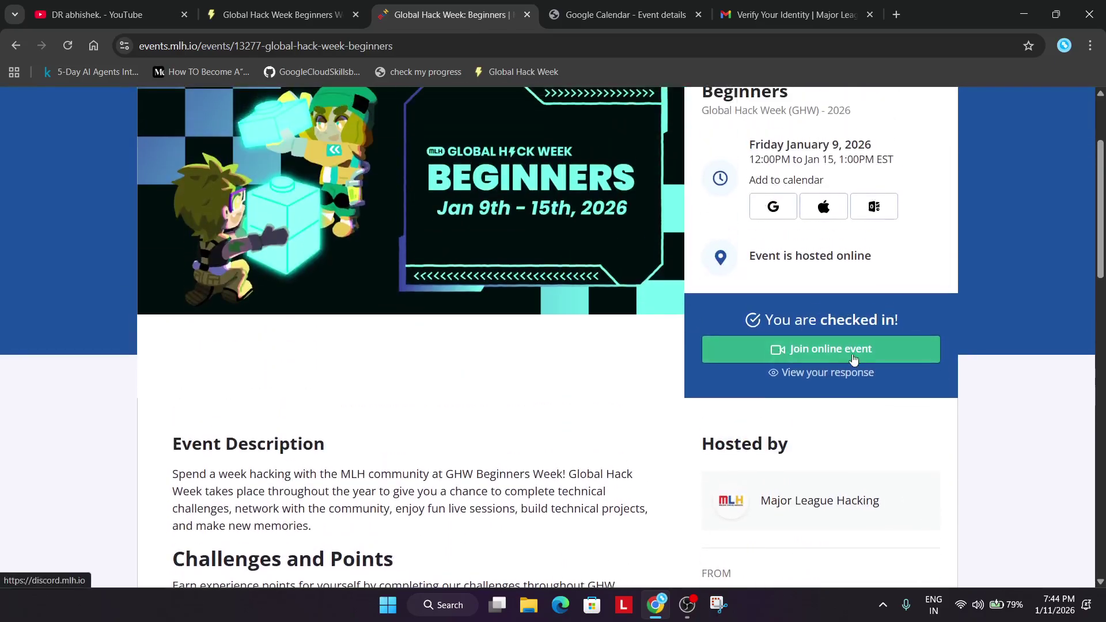
# Open the Major League Hacking Community Discord invite, then return to the Beginners Week page.
pyautogui.click(844, 359)
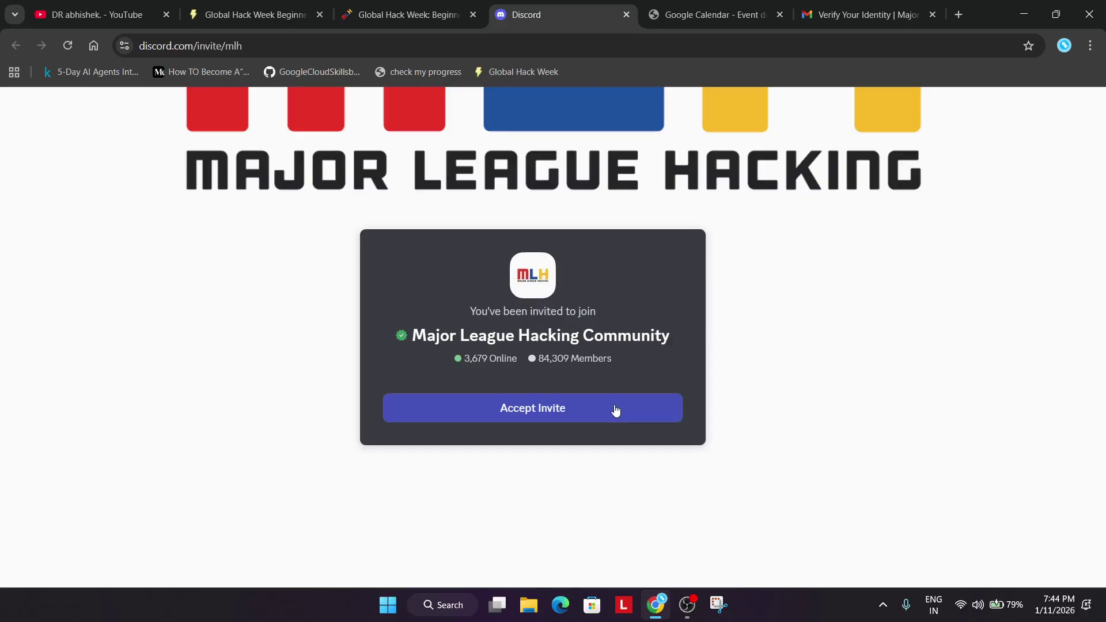
pyautogui.hotkey('ctrl', 'shift', 'Tab')
pyautogui.hotkey('ctrl', 'shift', 'Tab')
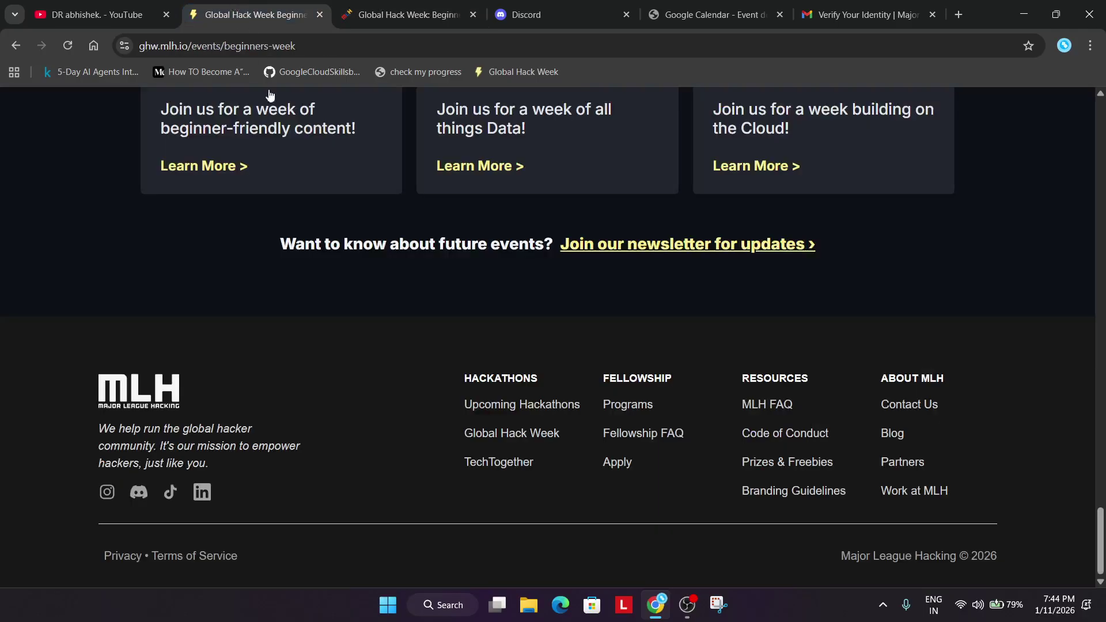
pyautogui.scroll(12, 406, 269)
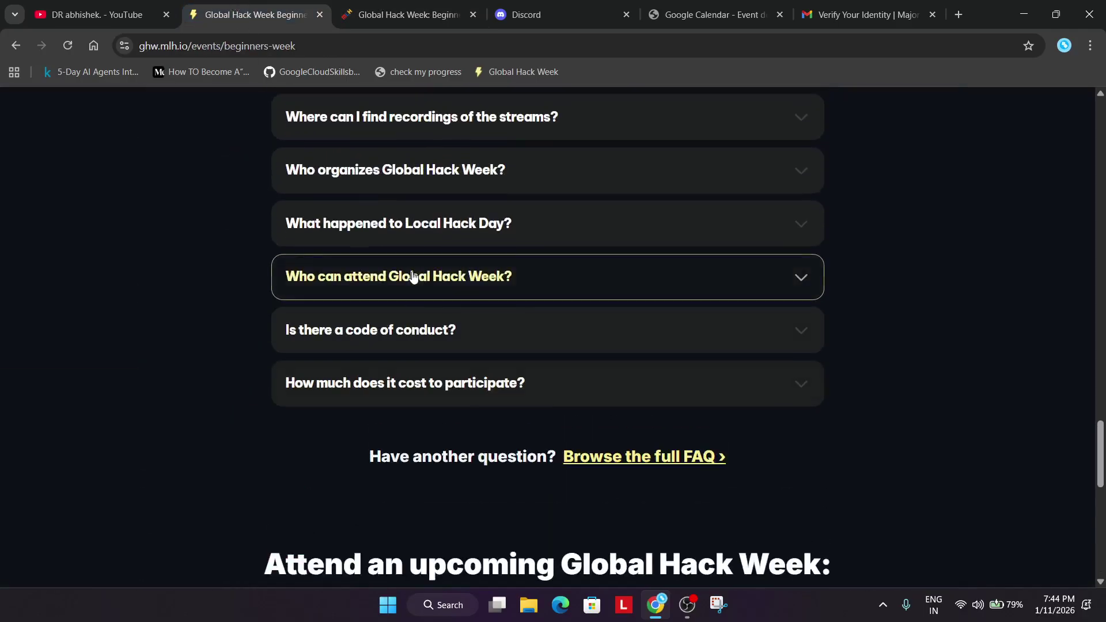
pyautogui.scroll(5, 481, 267)
# Expand 'Where do I submit challenges?' and copy the ghw.mlh.io/challenges link.
pyautogui.scroll(-4, 469, 207)
pyautogui.click(482, 208)
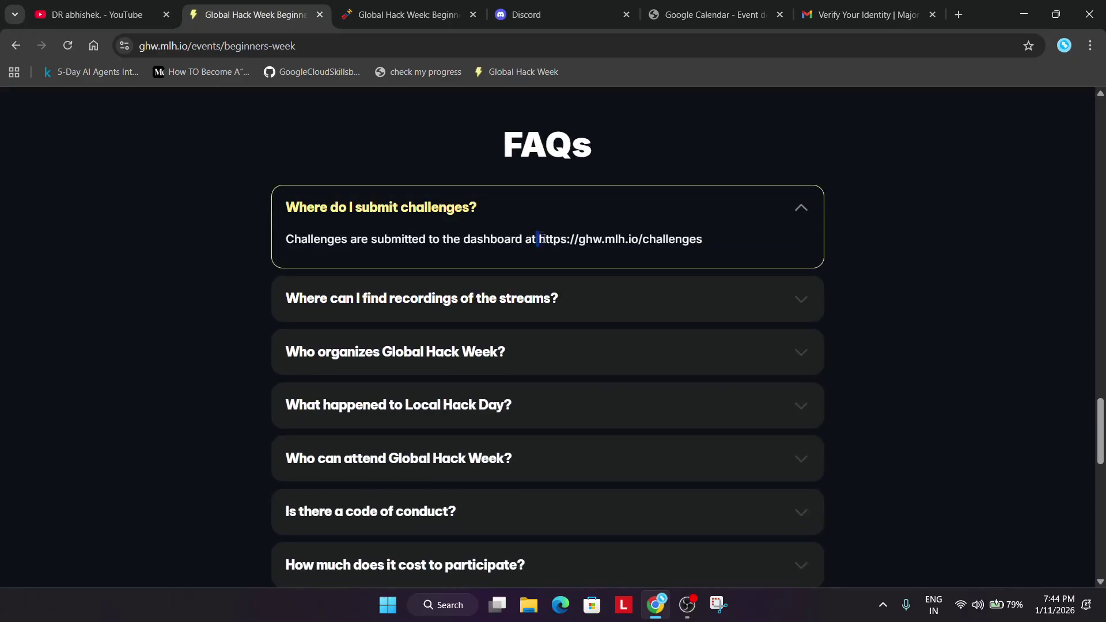
pyautogui.moveTo(540, 239); pyautogui.dragTo(722, 243)
pyautogui.hotkey('ctrl', 'c')
pyautogui.click(410, 14)
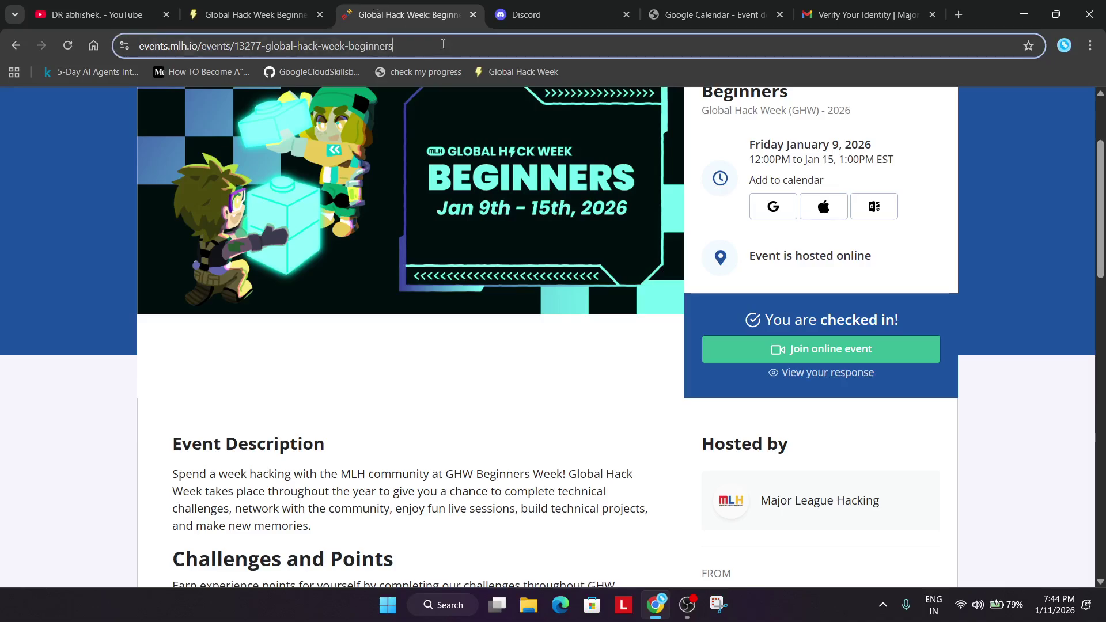
# Load the pasted challenges dashboard link and scroll through the Beginners challenges grid.
pyautogui.click(443, 44)
pyautogui.hotkey('ctrl', 'v')
pyautogui.press('Return')
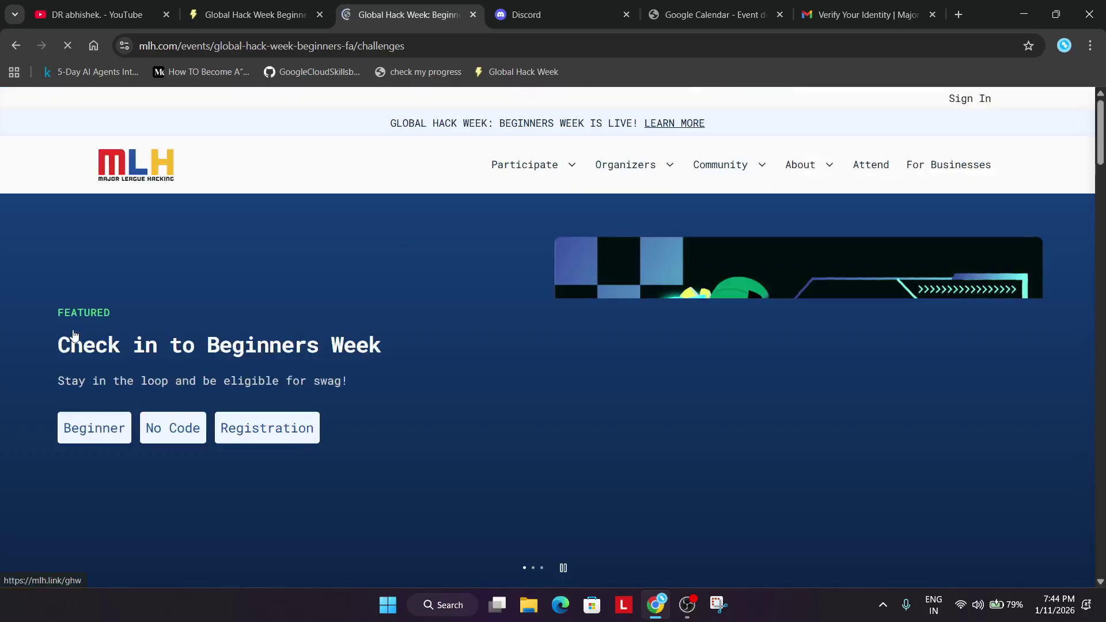
pyautogui.scroll(-10, 347, 340)
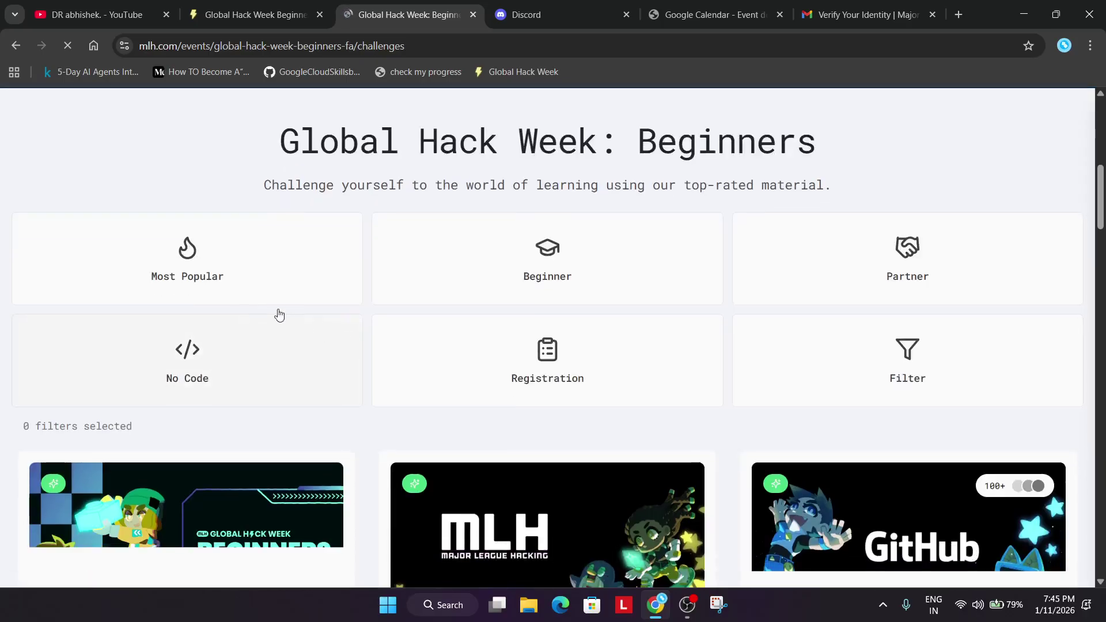
pyautogui.scroll(-1, 233, 315)
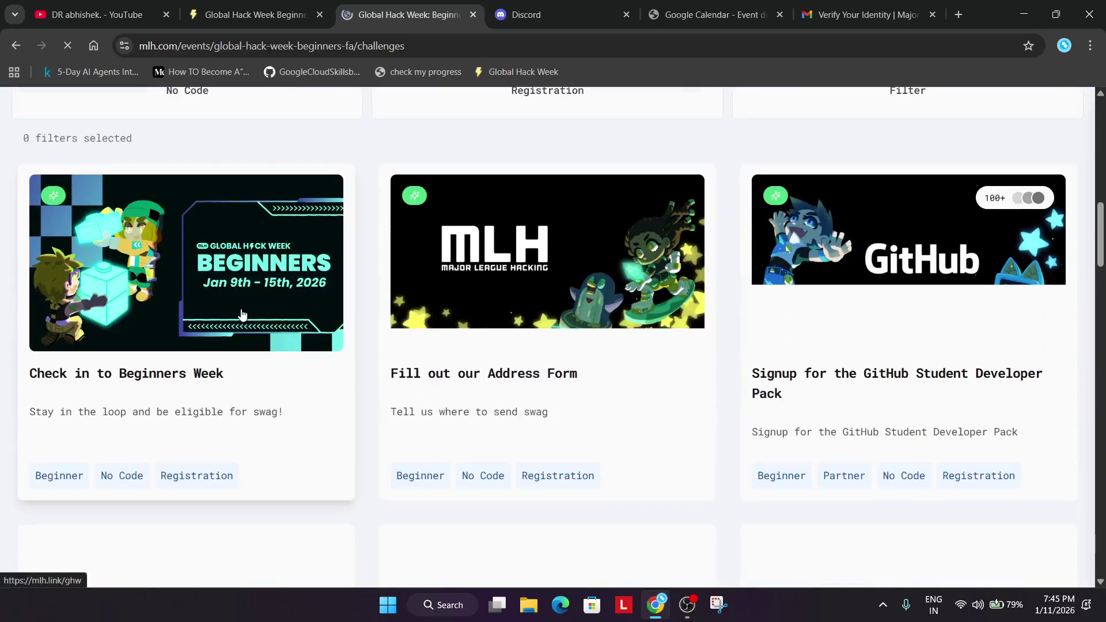
pyautogui.scroll(-1, 994, 314)
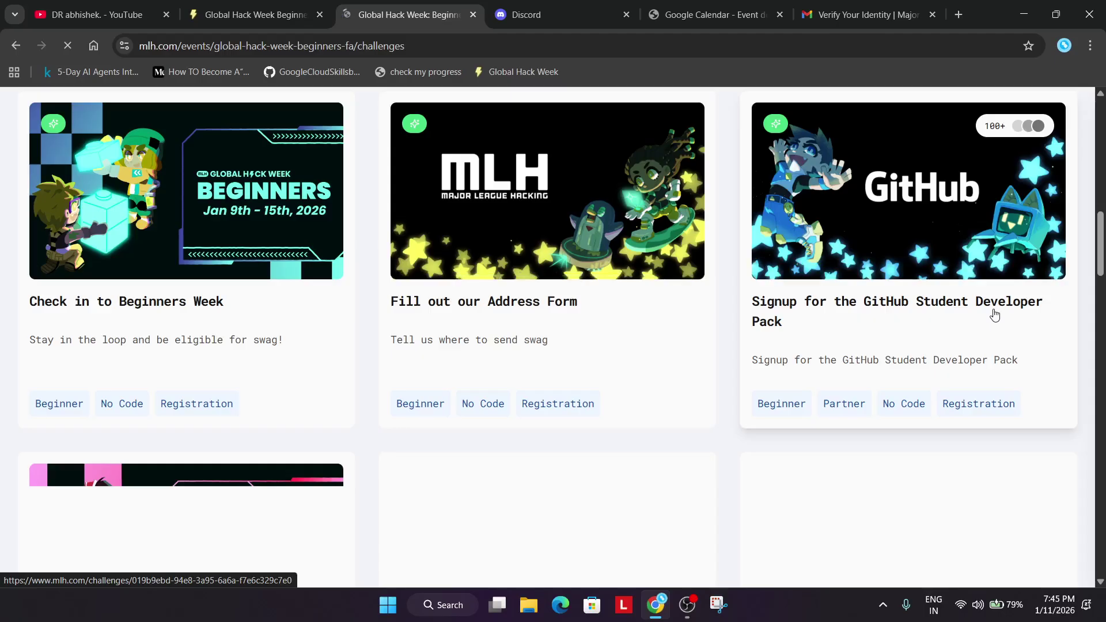
pyautogui.scroll(-5, 988, 308)
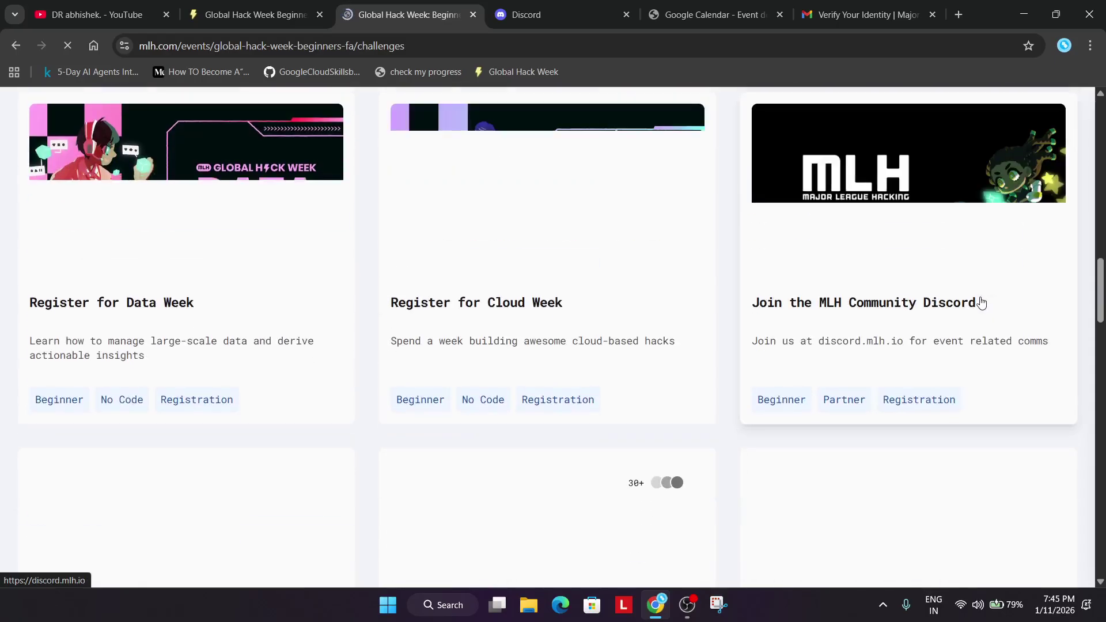
pyautogui.scroll(-4, 979, 302)
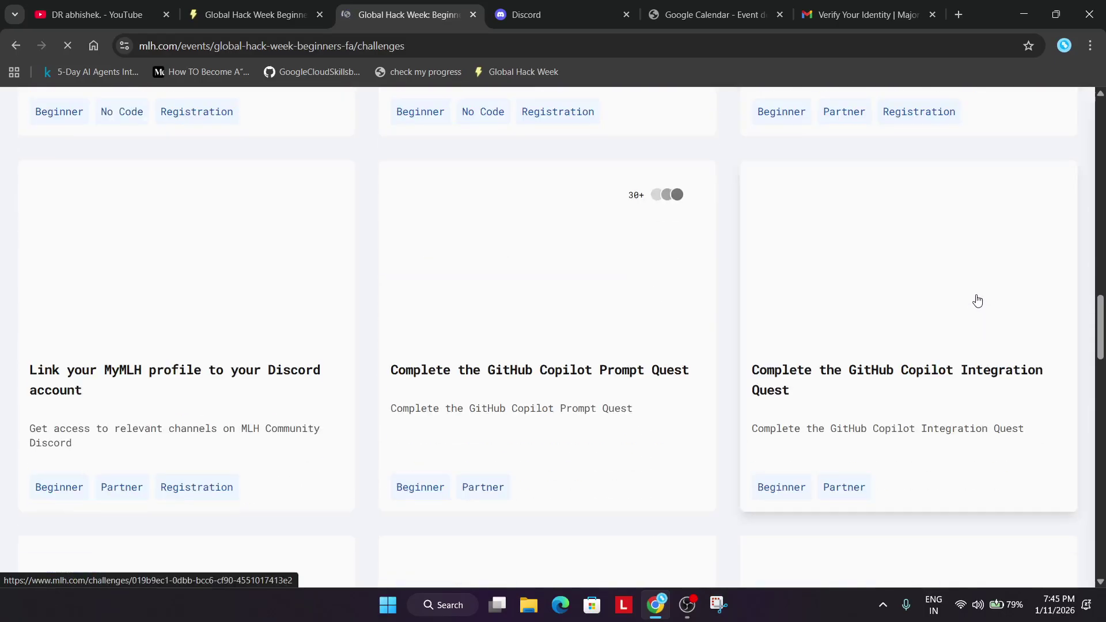
pyautogui.scroll(5, 977, 301)
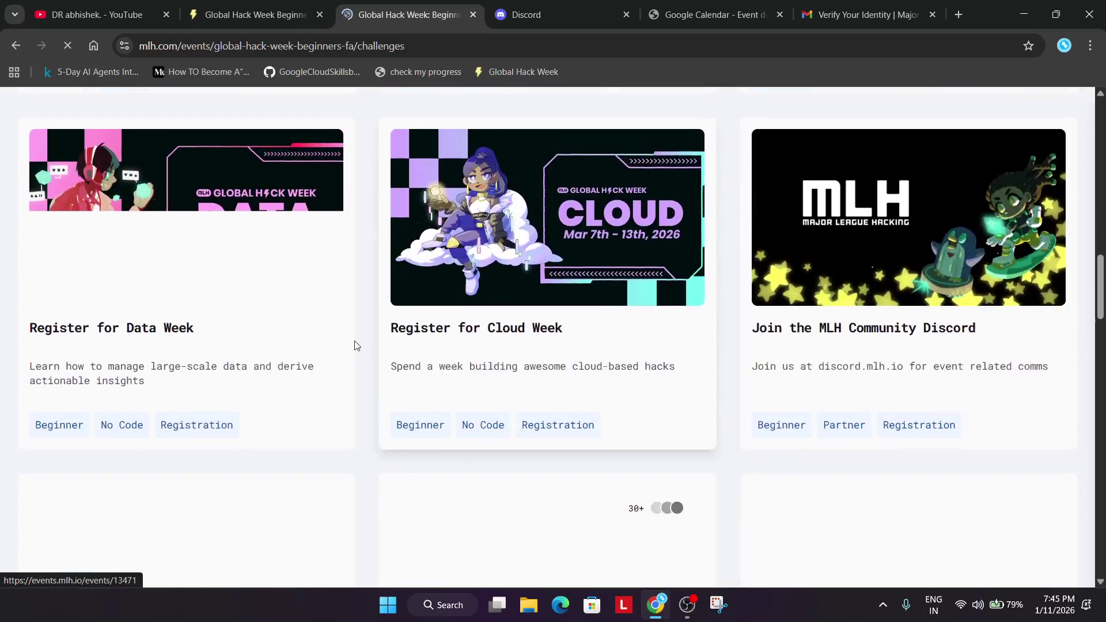
pyautogui.scroll(4, 213, 250)
pyautogui.scroll(2, 222, 253)
pyautogui.scroll(-1, 233, 288)
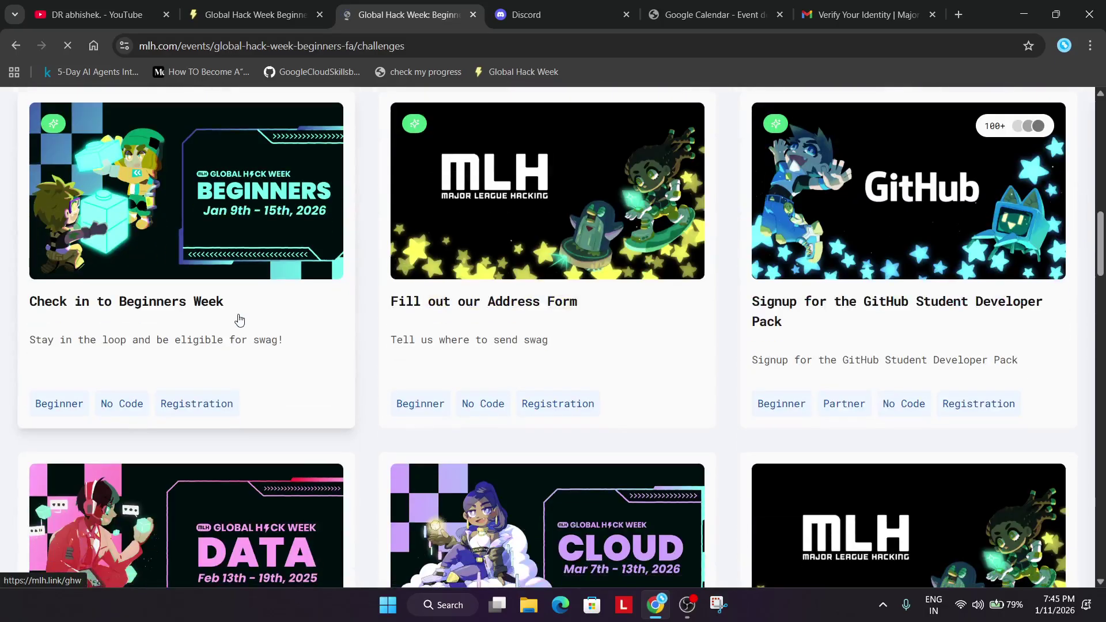
# Open the Fill out our Address Form card in a new tab, then keep browsing the challenges list.
pyautogui.click(570, 290)
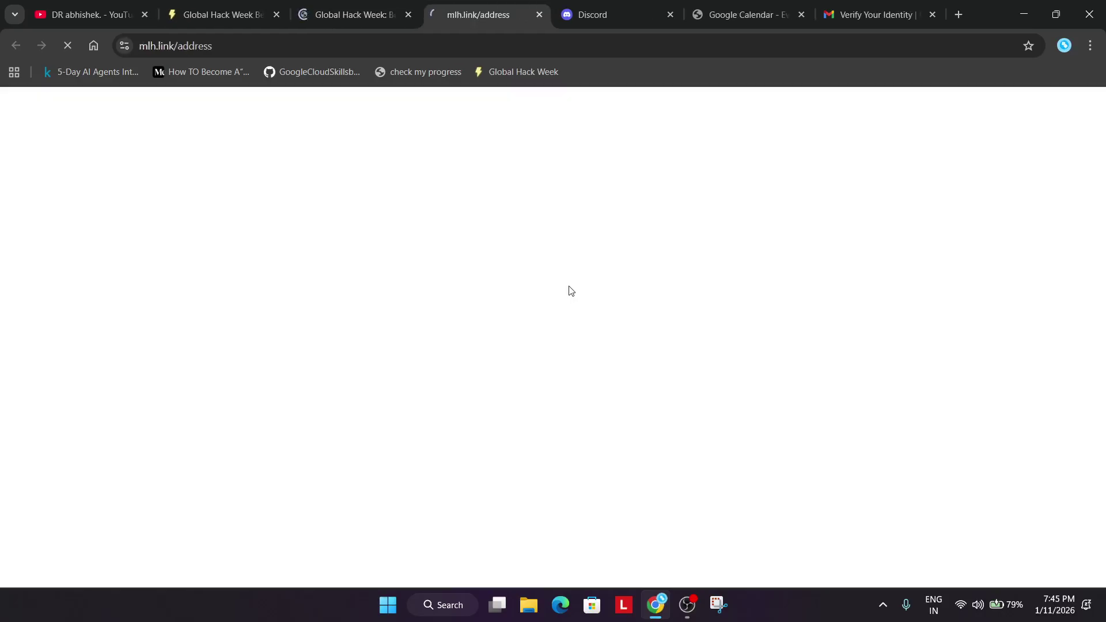
pyautogui.hotkey('ctrl', 'shift', 'Tab')
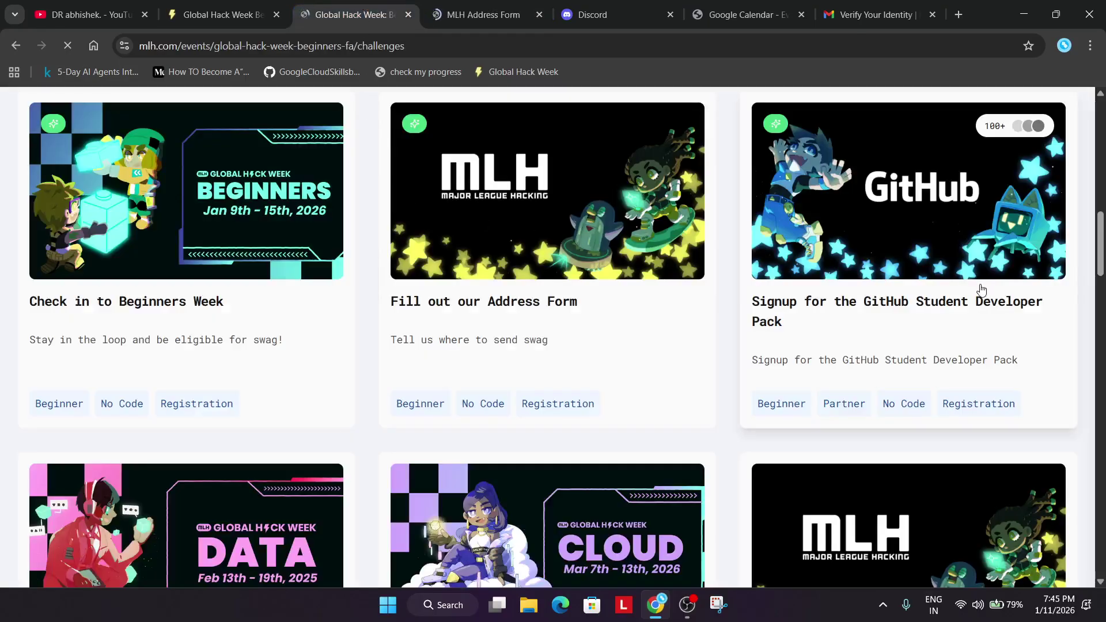
pyautogui.scroll(-4, 981, 289)
pyautogui.scroll(-4, 956, 296)
pyautogui.scroll(-4, 952, 299)
pyautogui.scroll(-5, 951, 299)
pyautogui.scroll(6, 249, 484)
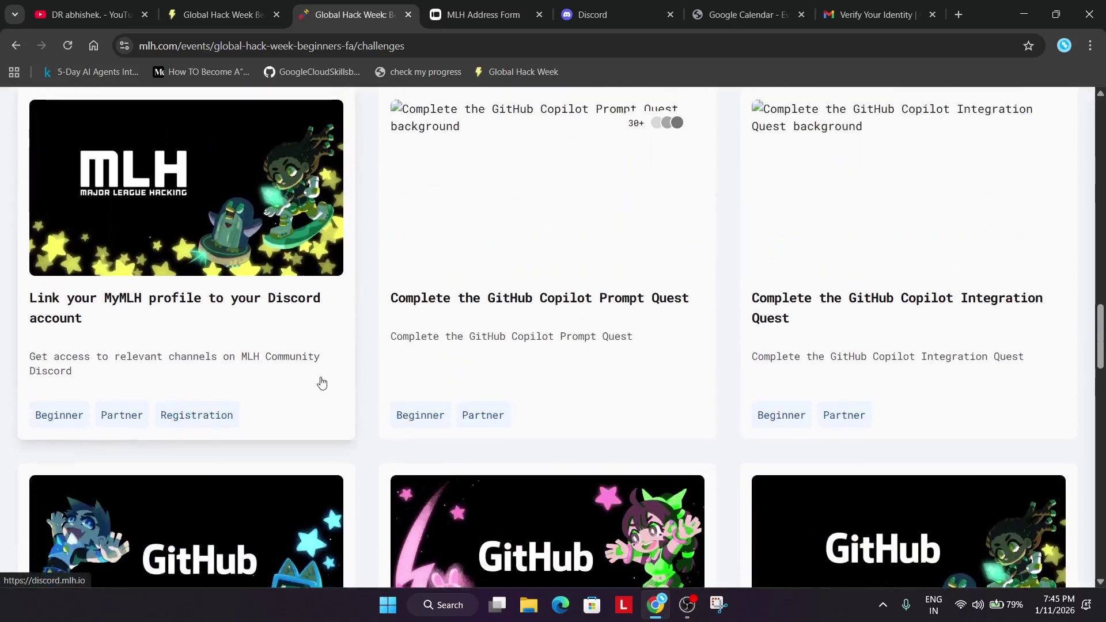
pyautogui.scroll(1, 513, 359)
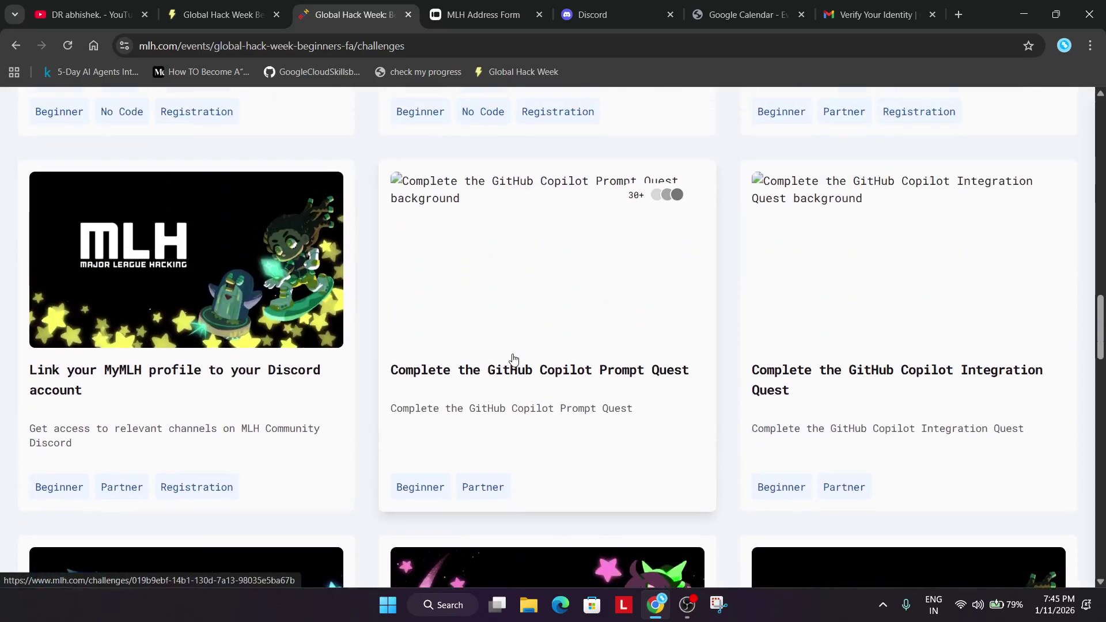
pyautogui.scroll(-7, 512, 359)
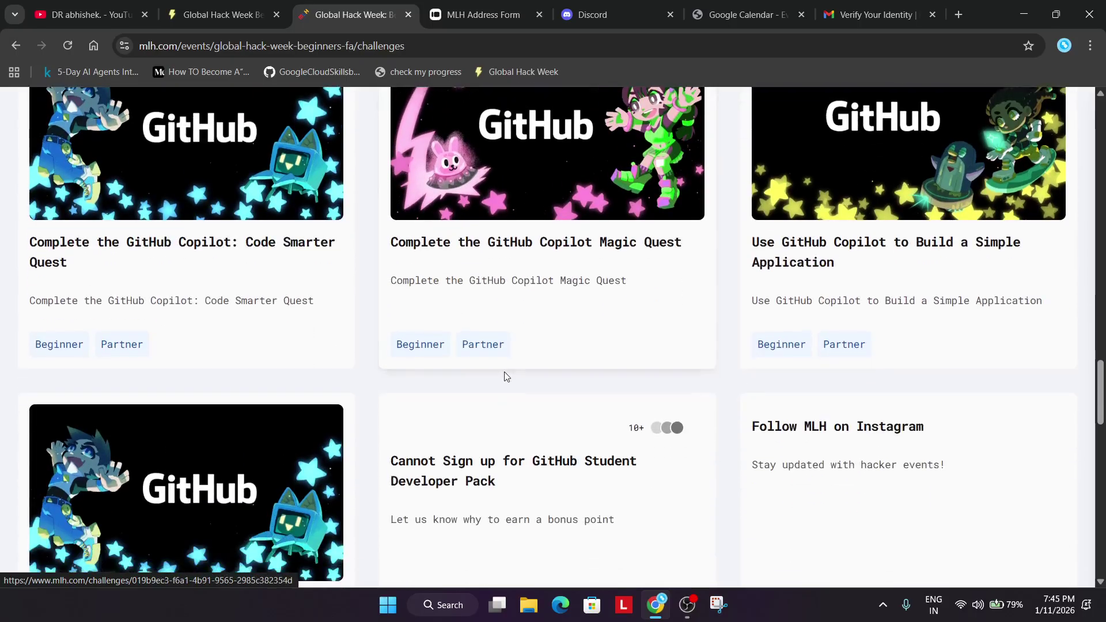
# Open the Code Smarter Quest challenge, view its project submission form, then follow the AI-assisted Coding: Dive into GitHub Copilot link.
pyautogui.click(278, 256)
pyautogui.scroll(-5, 307, 308)
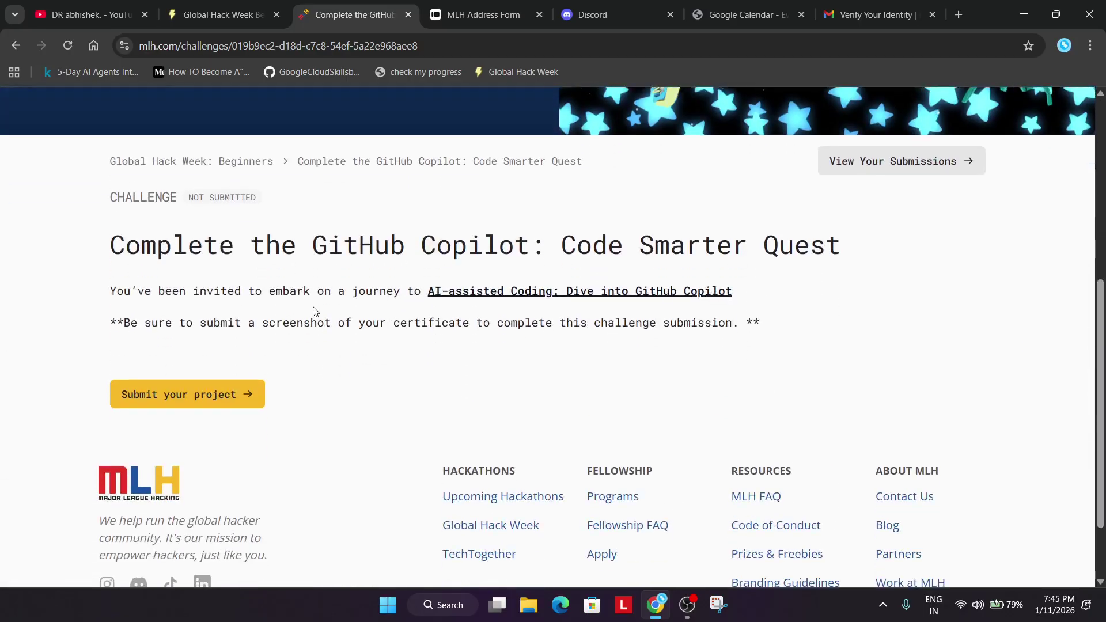
pyautogui.click(203, 321)
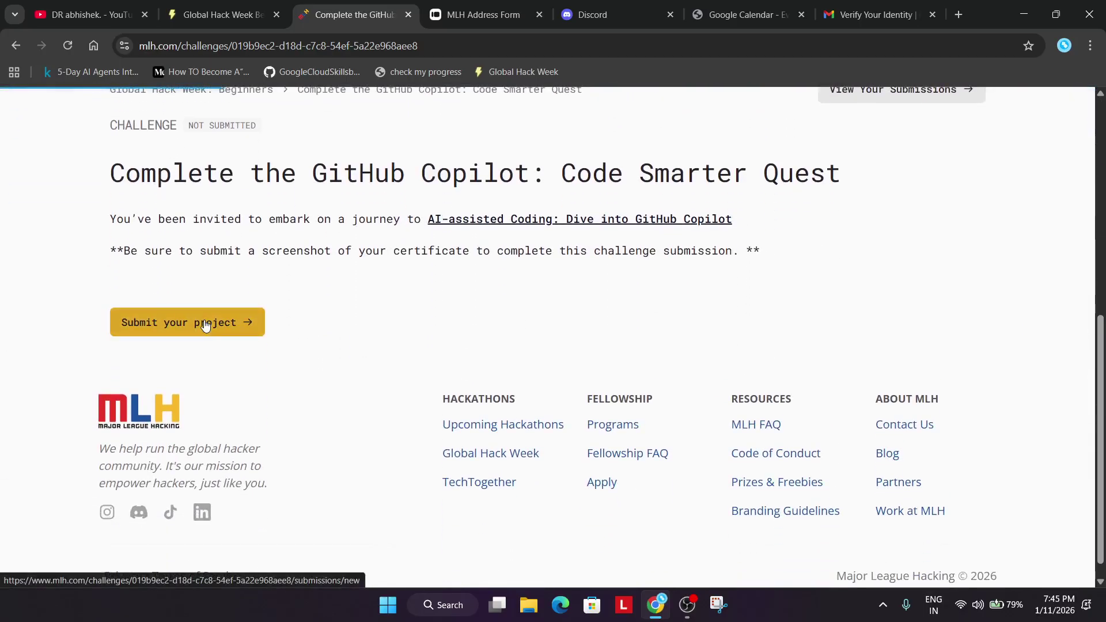
pyautogui.scroll(-10, 225, 328)
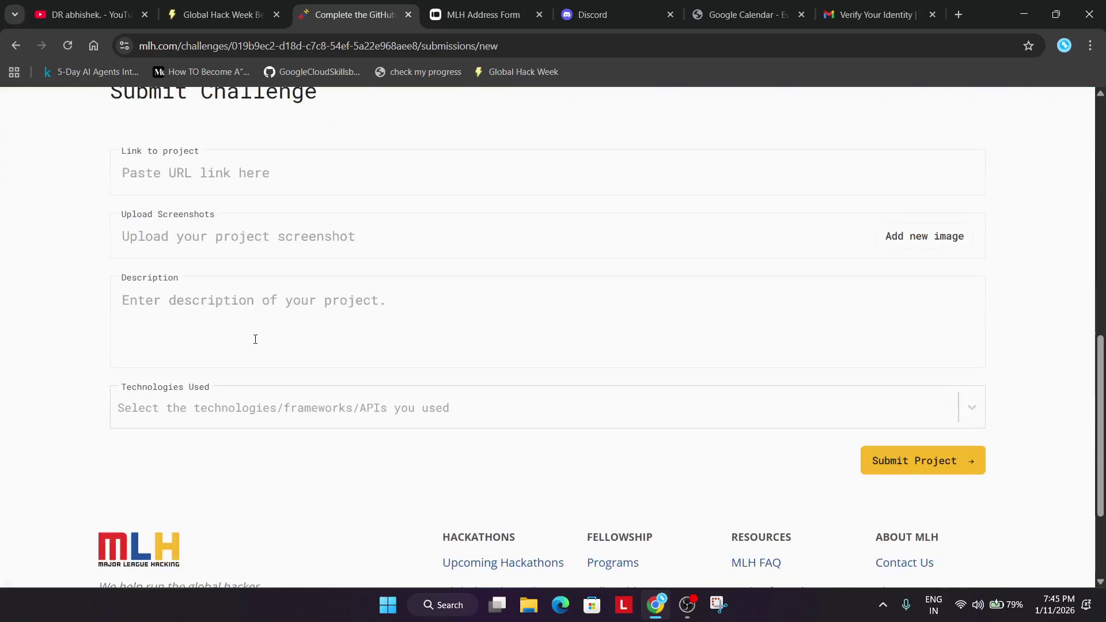
pyautogui.click(15, 45)
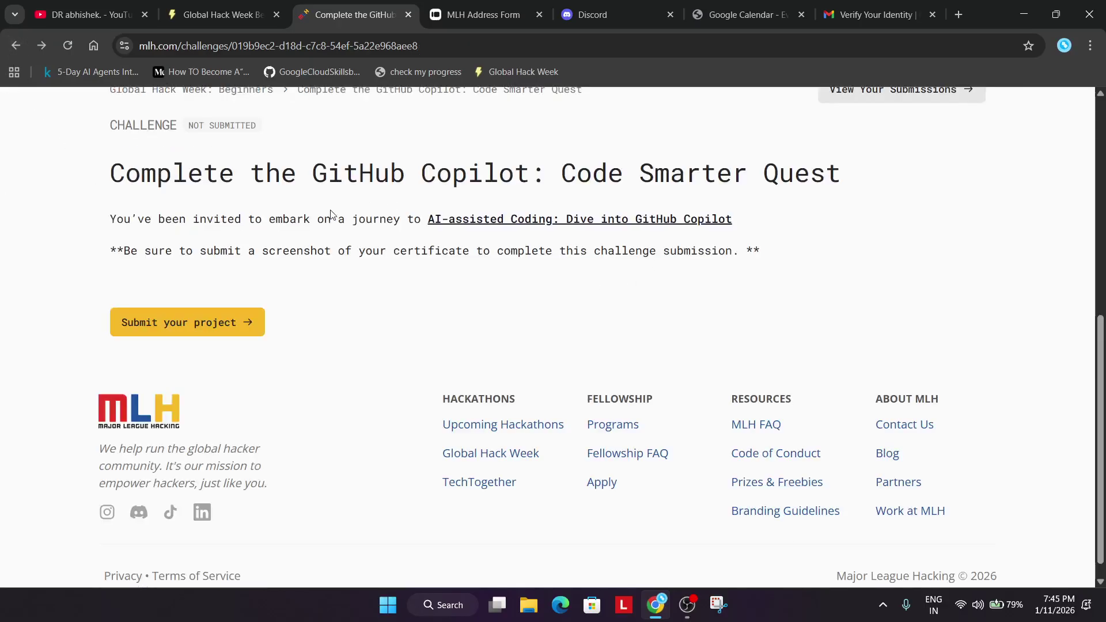
pyautogui.click(542, 231)
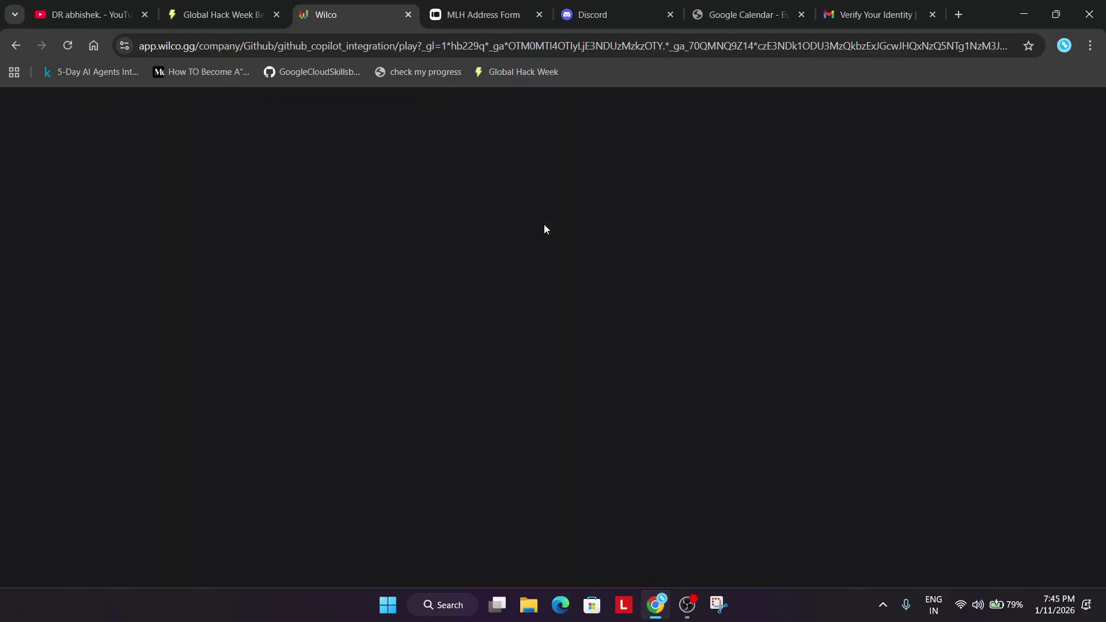
# Start the MLH shipping address form and move past the contact details introduction.
pyautogui.click(455, 13)
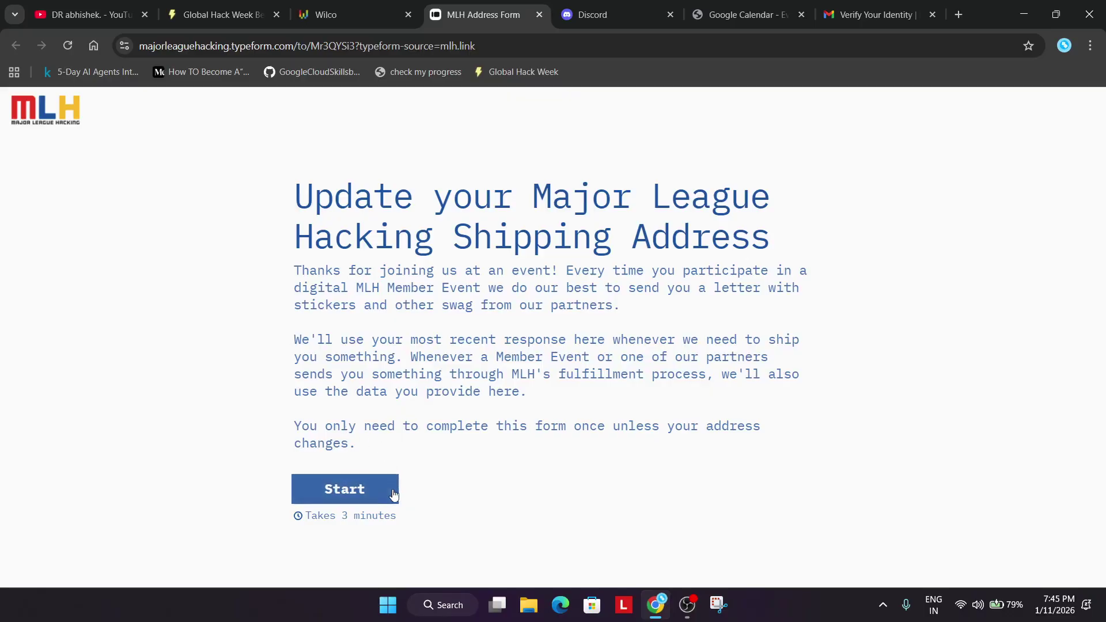
pyautogui.click(371, 490)
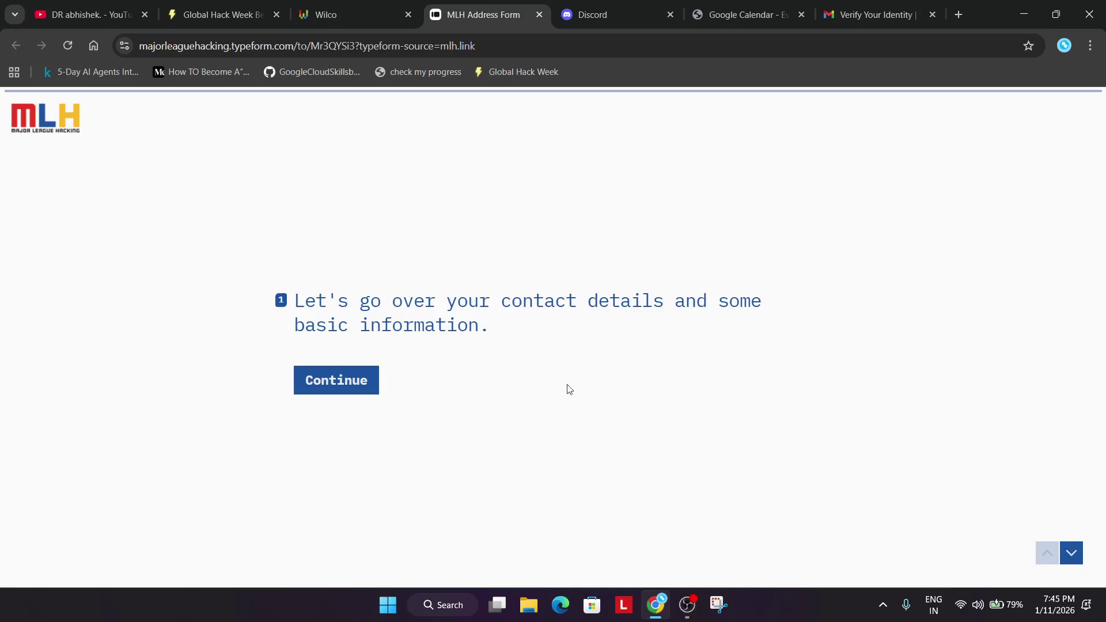
pyautogui.click(365, 386)
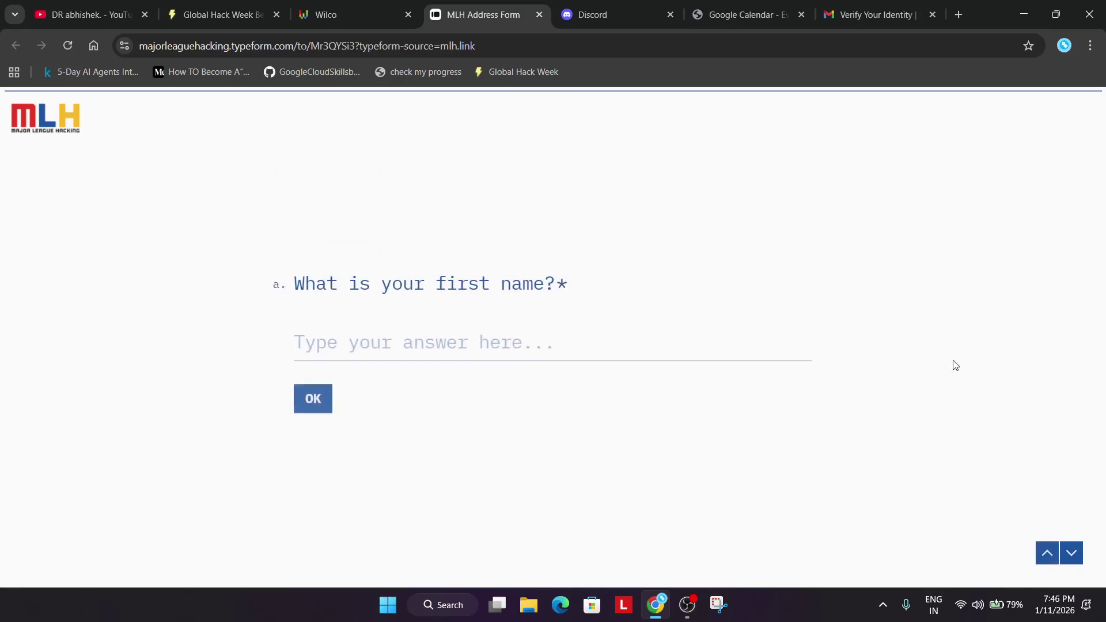
# Enter placeholder first and last names, try skipping the required phone number, then return to the Wilco page.
pyautogui.click(585, 340)
pyautogui.write('a')
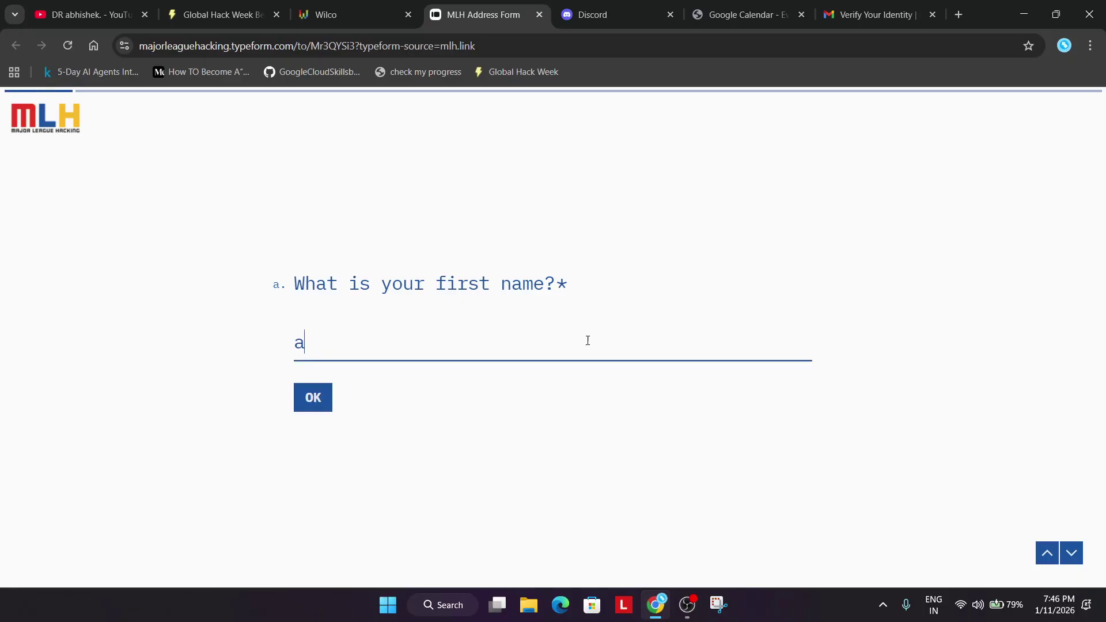
pyautogui.click(316, 396)
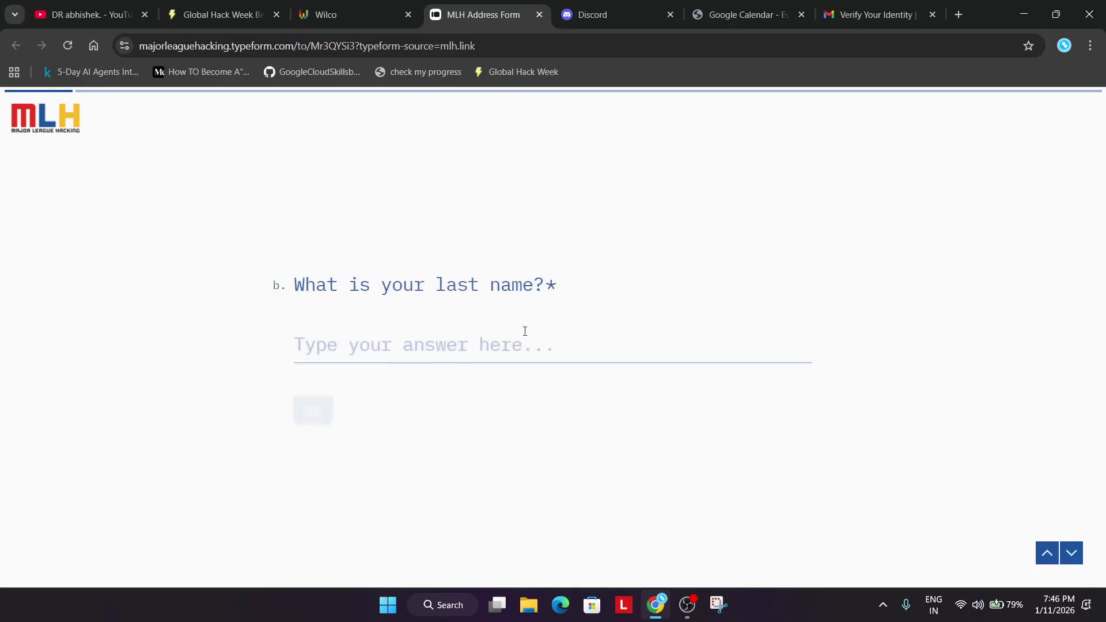
pyautogui.write('aa')
pyautogui.click(329, 397)
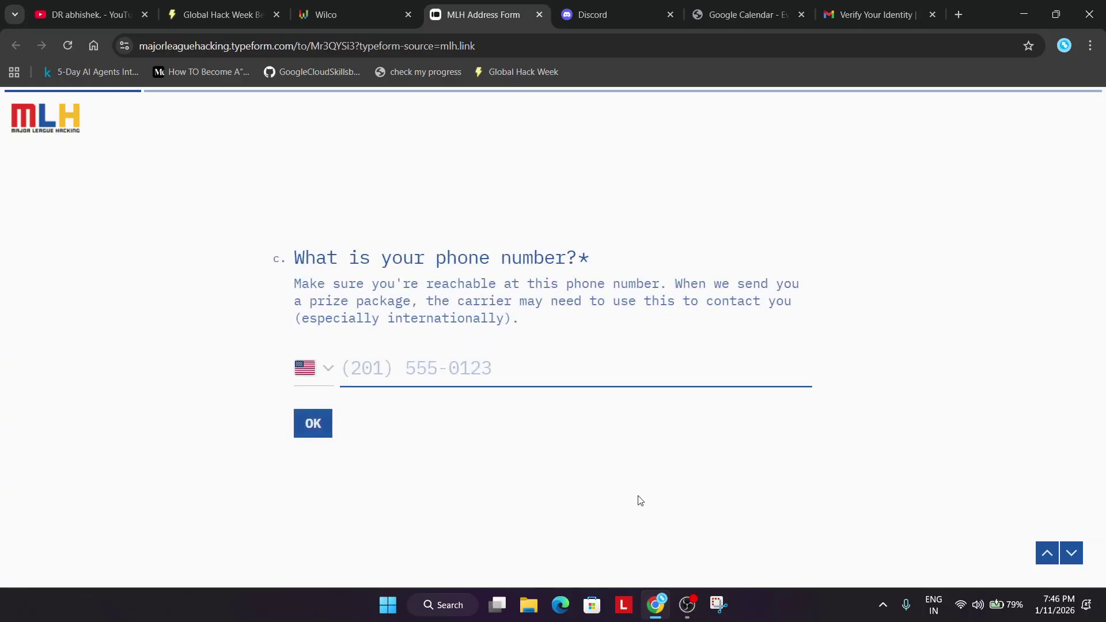
pyautogui.press('Return')
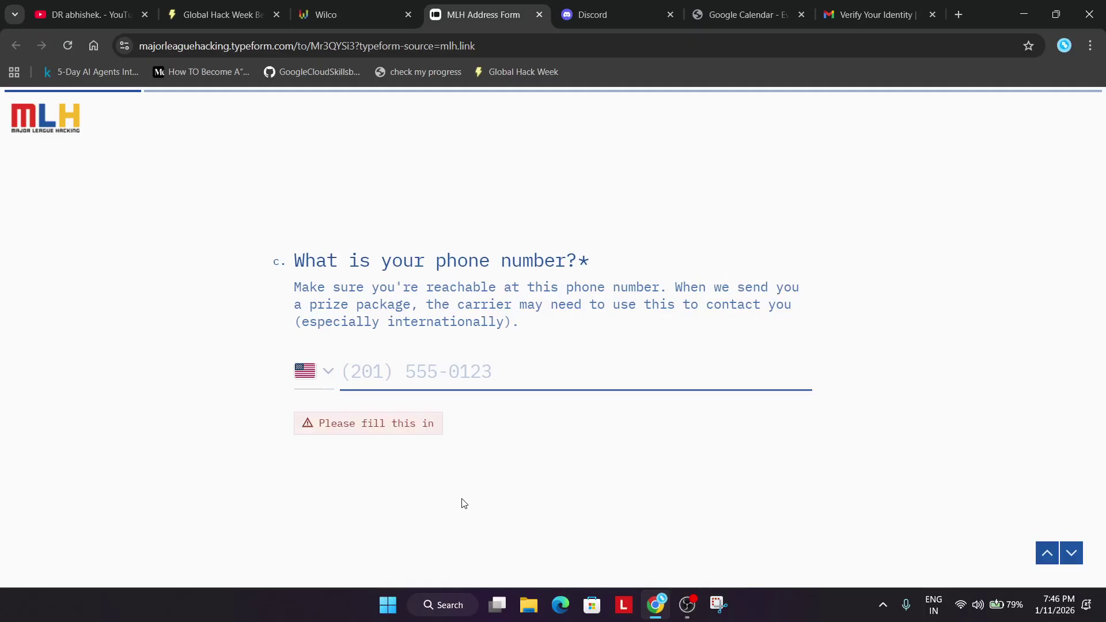
pyautogui.click(334, 14)
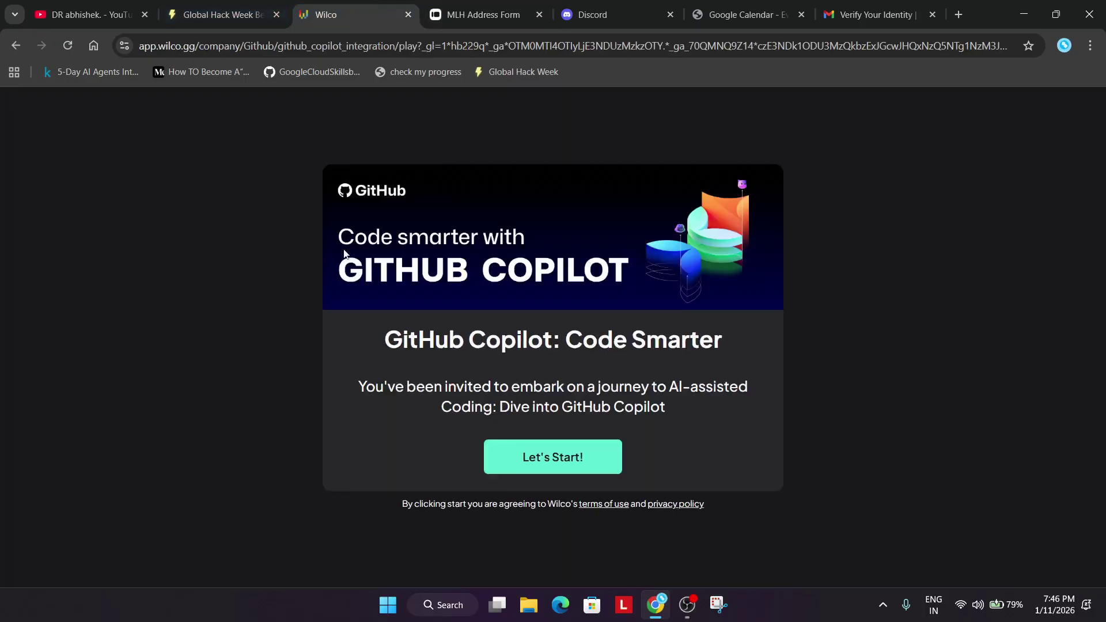